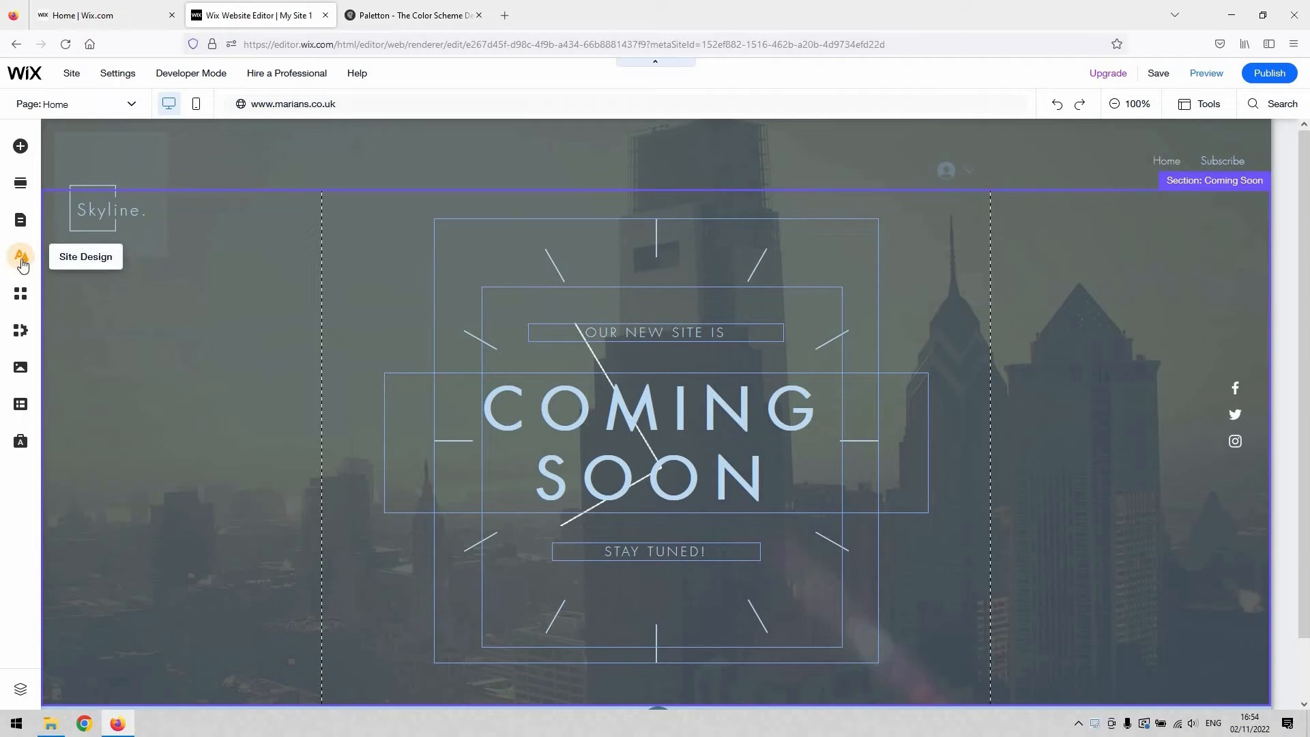
Step: Open the Site Design settings, go into the Color & Text Theme and browse the featured themes
click(21, 267)
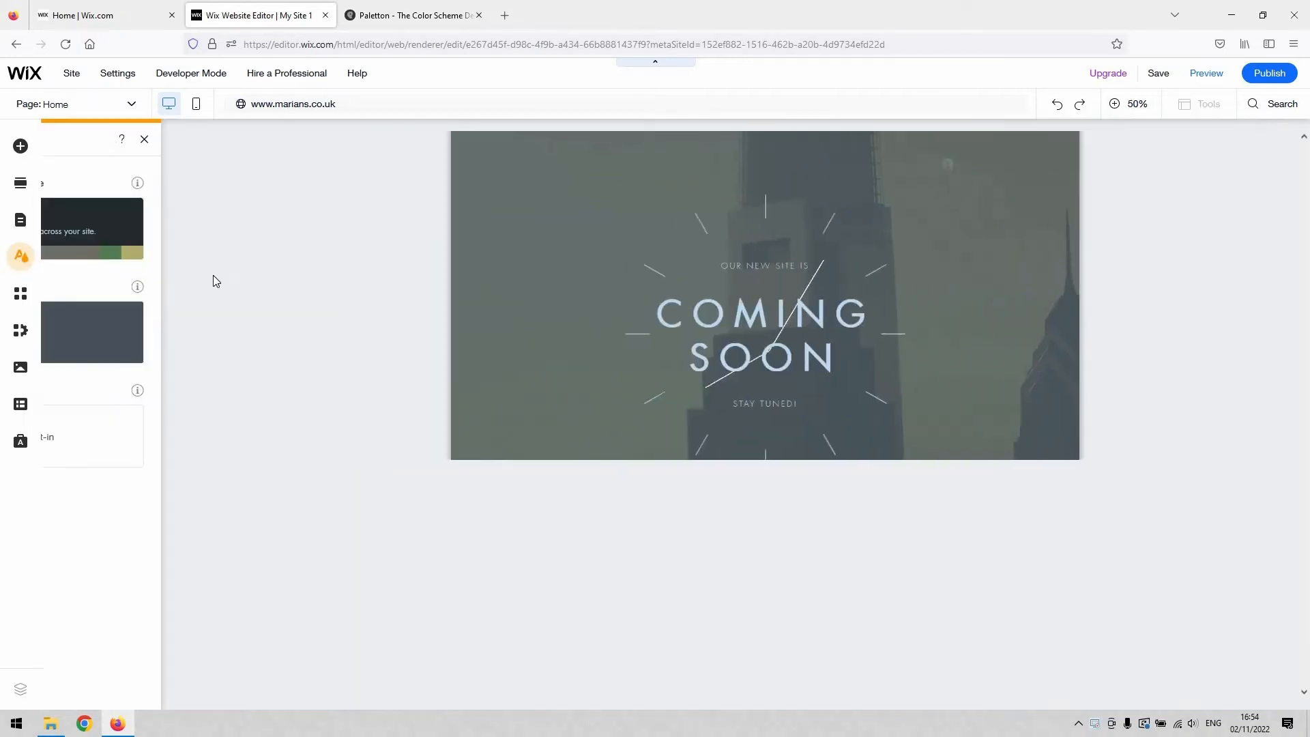
mouse_move(92, 238)
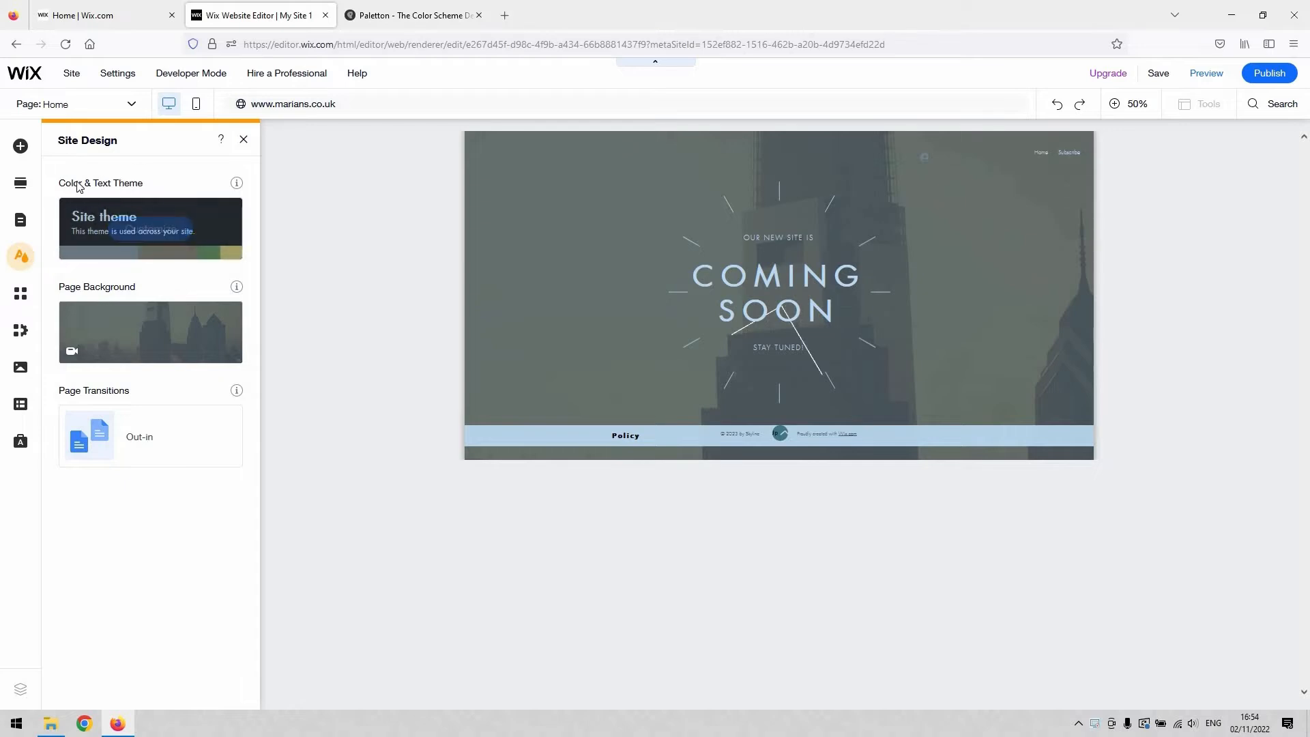
mouse_move(93, 323)
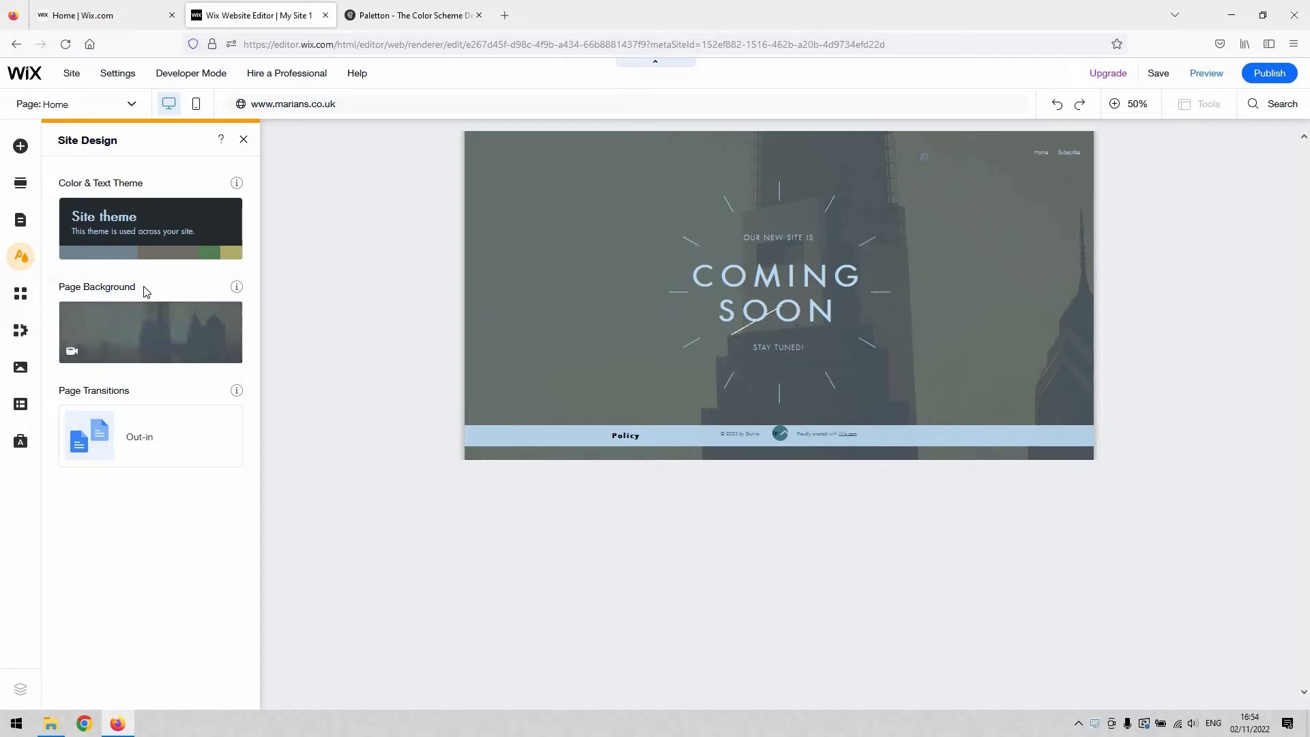
mouse_move(164, 226)
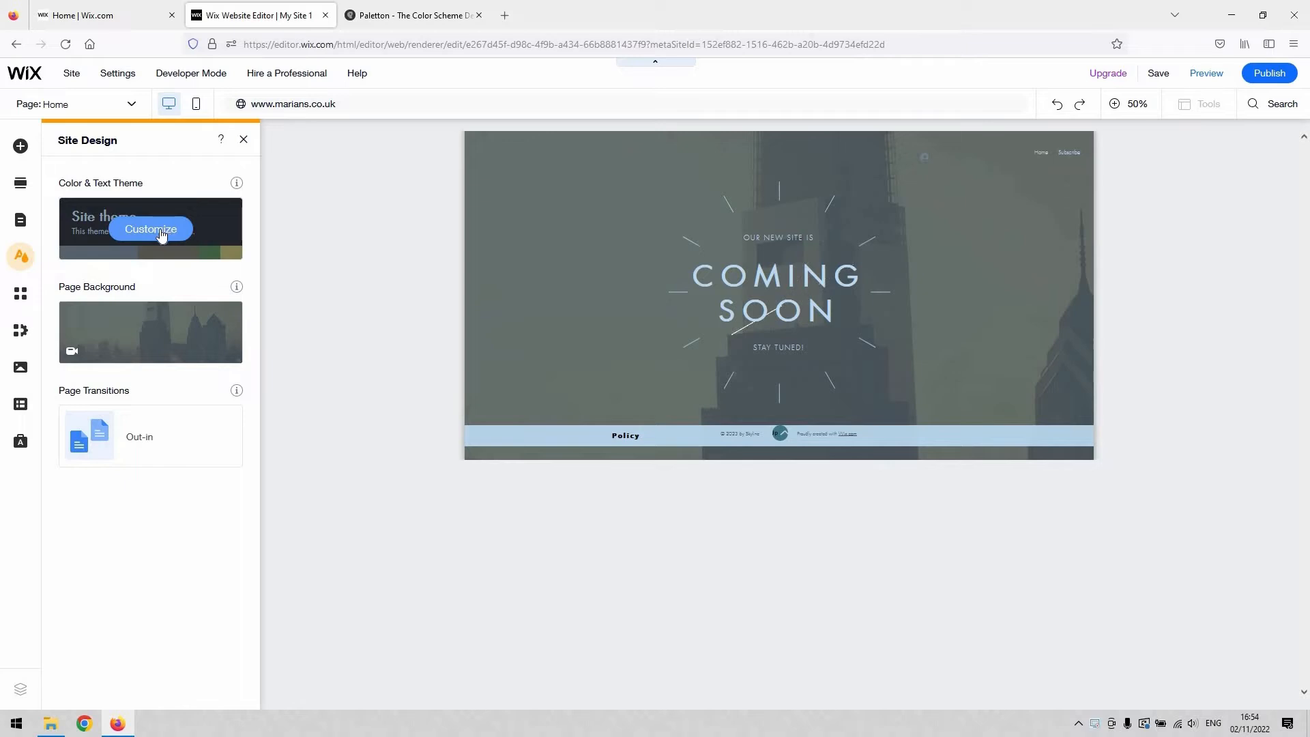
click(162, 233)
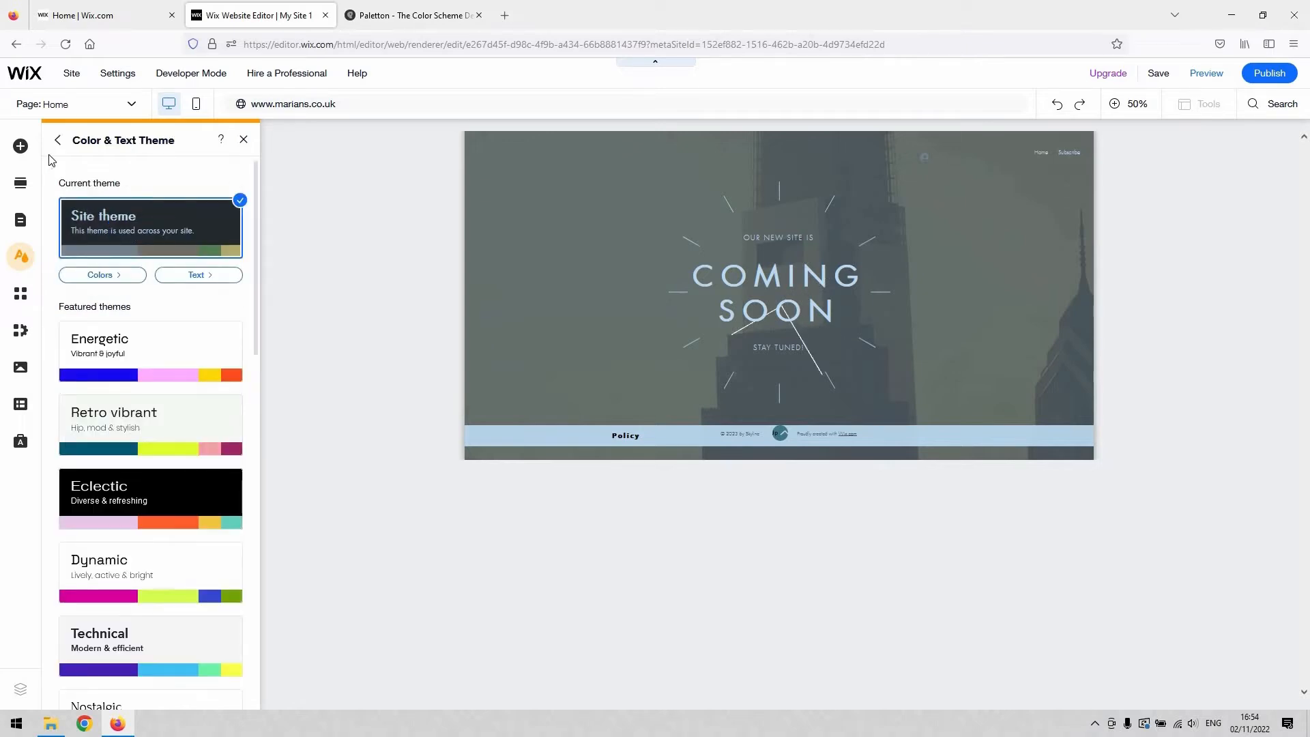
click(56, 142)
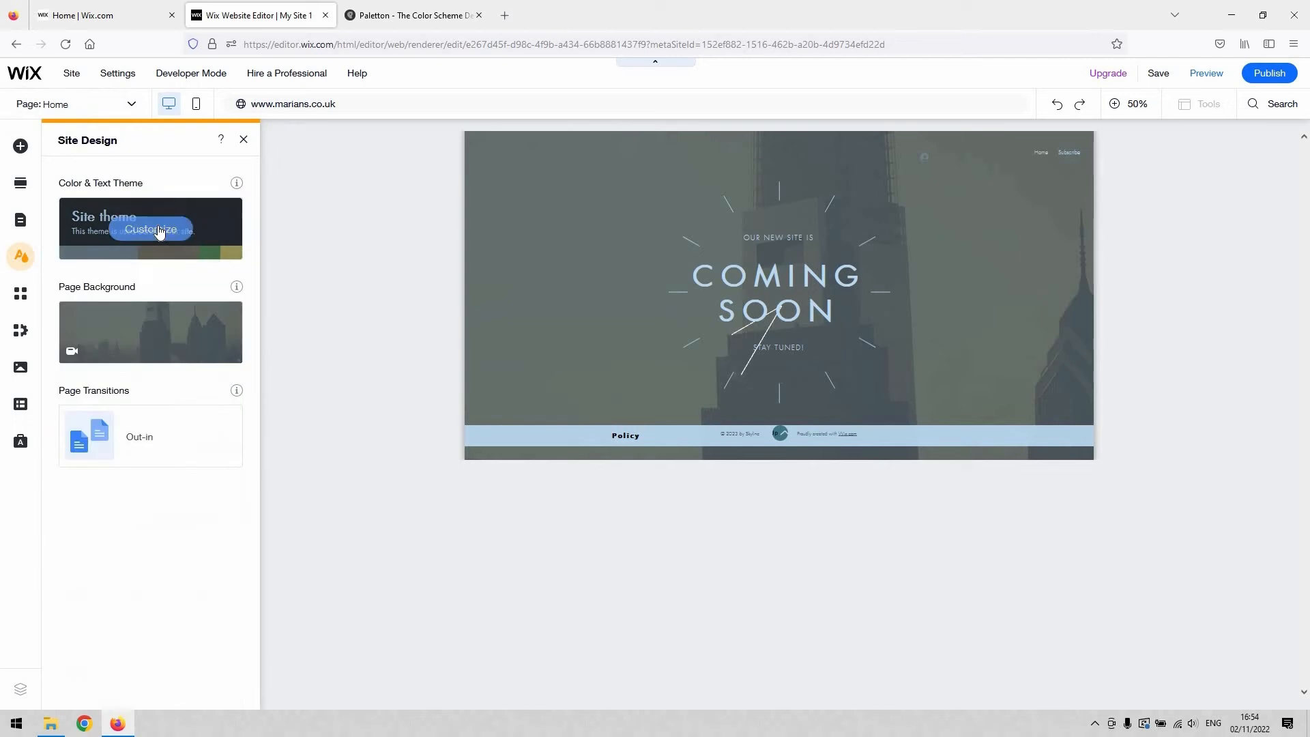
click(147, 246)
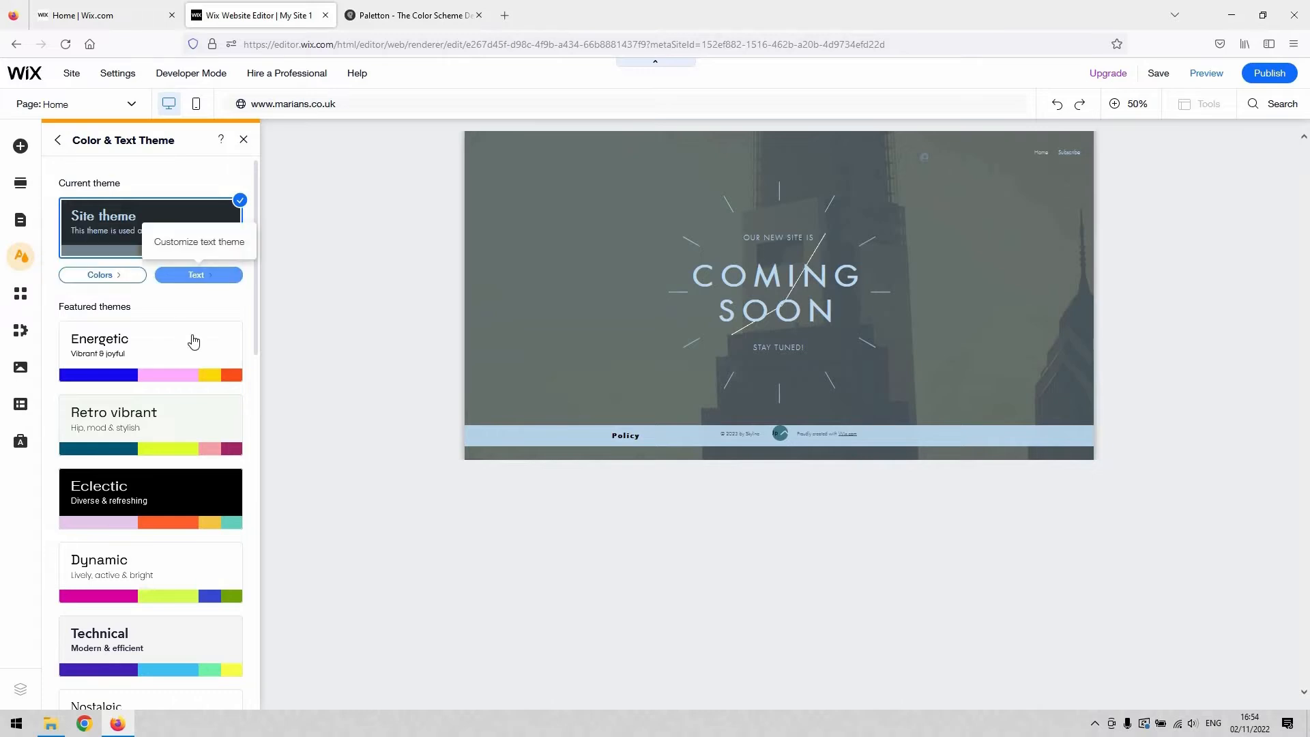
scroll(191, 338, down, 10)
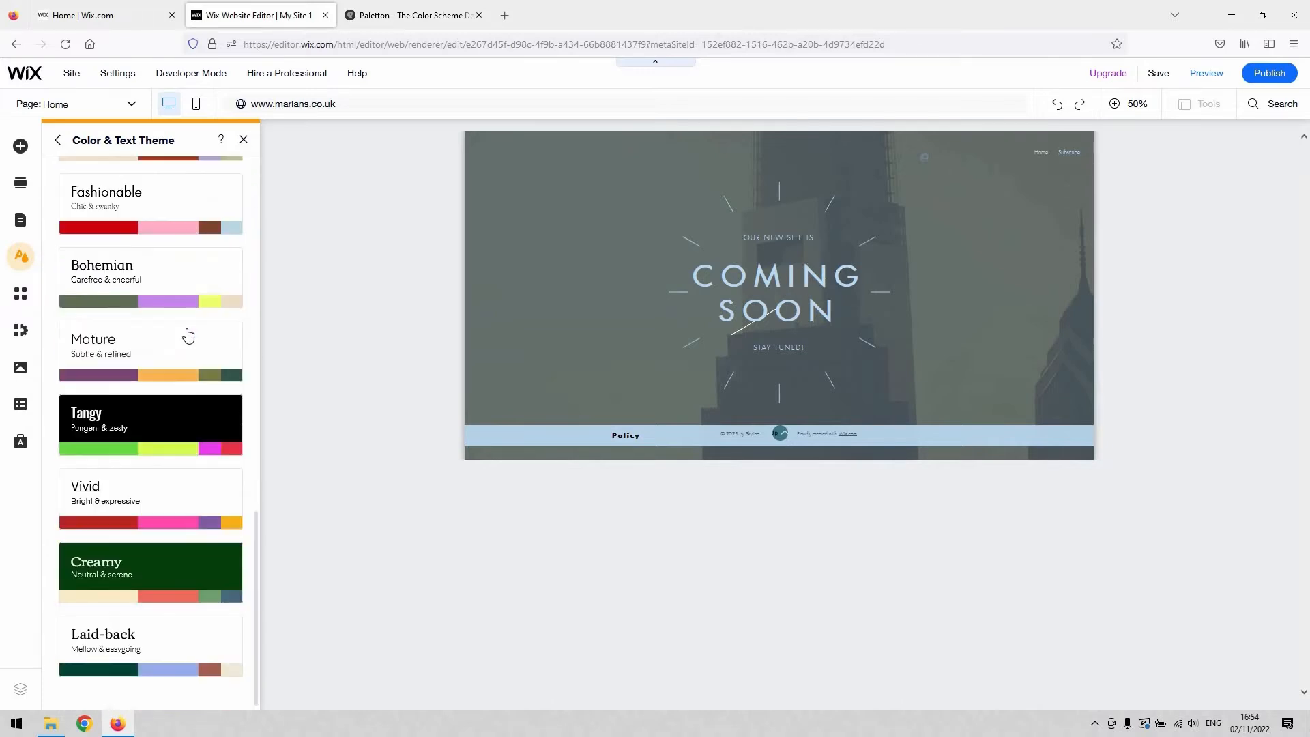
scroll(196, 365, up, 5)
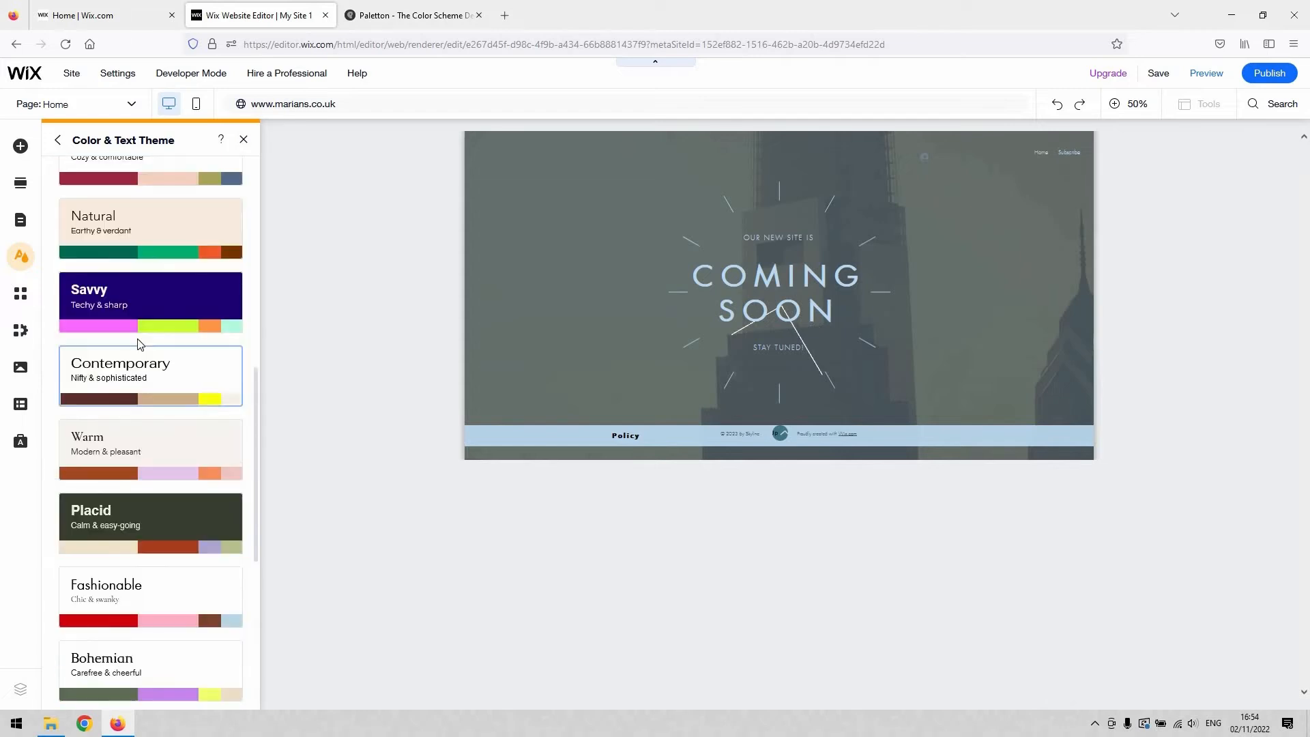
scroll(135, 351, down, 5)
scroll(181, 256, up, 12)
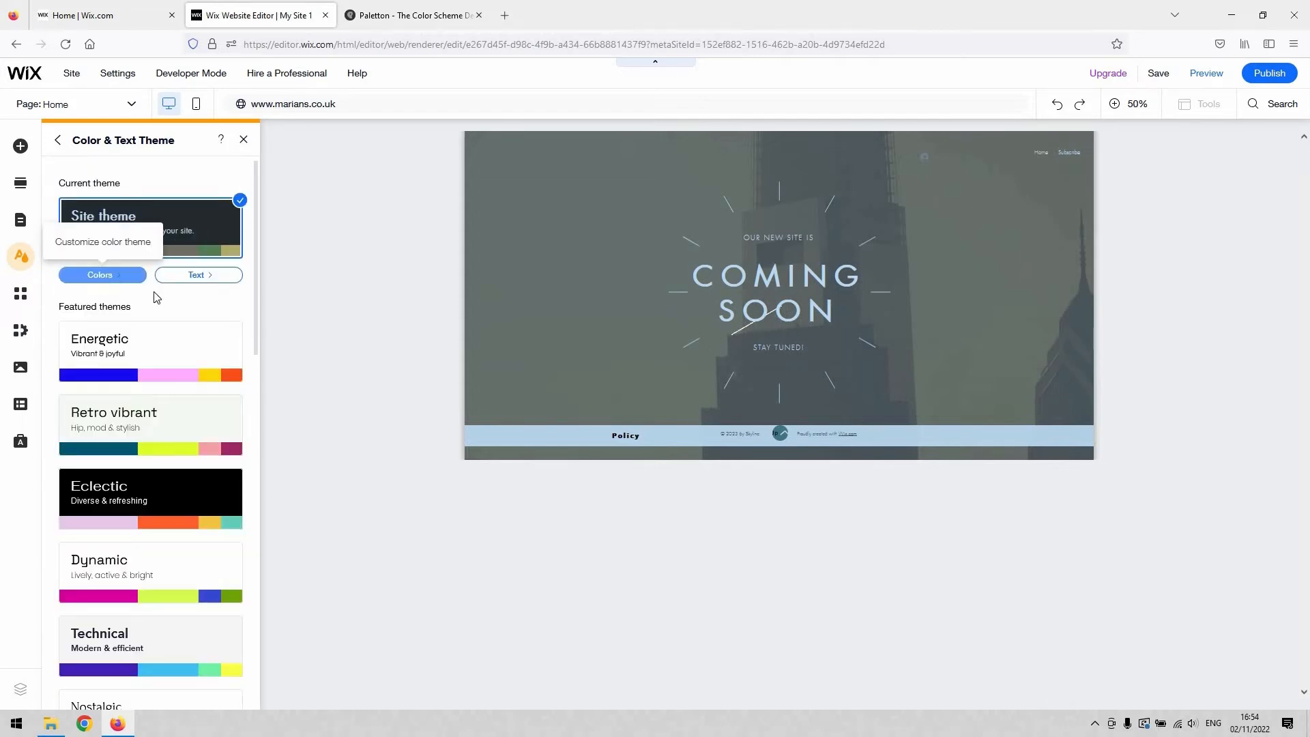
Step: Open the site theme's color customization, browse the featured color themes and return to the individual theme colors
click(114, 275)
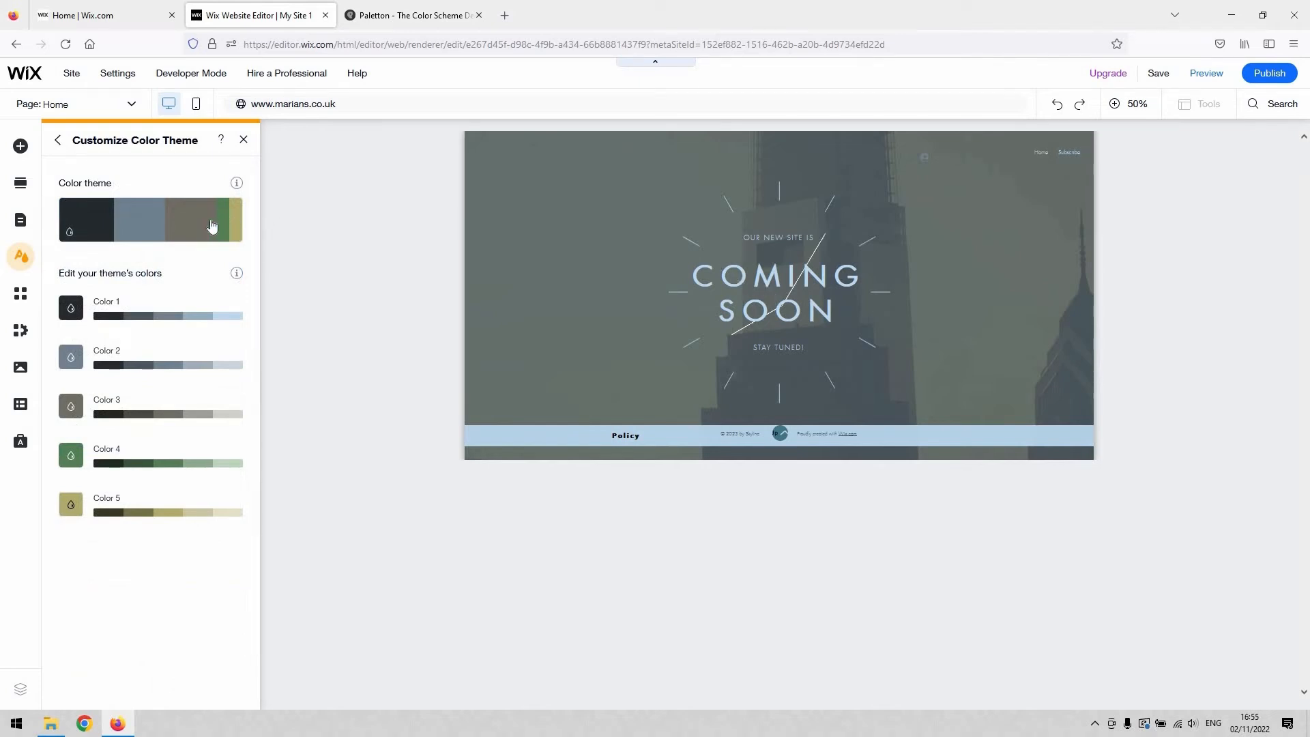
mouse_move(175, 220)
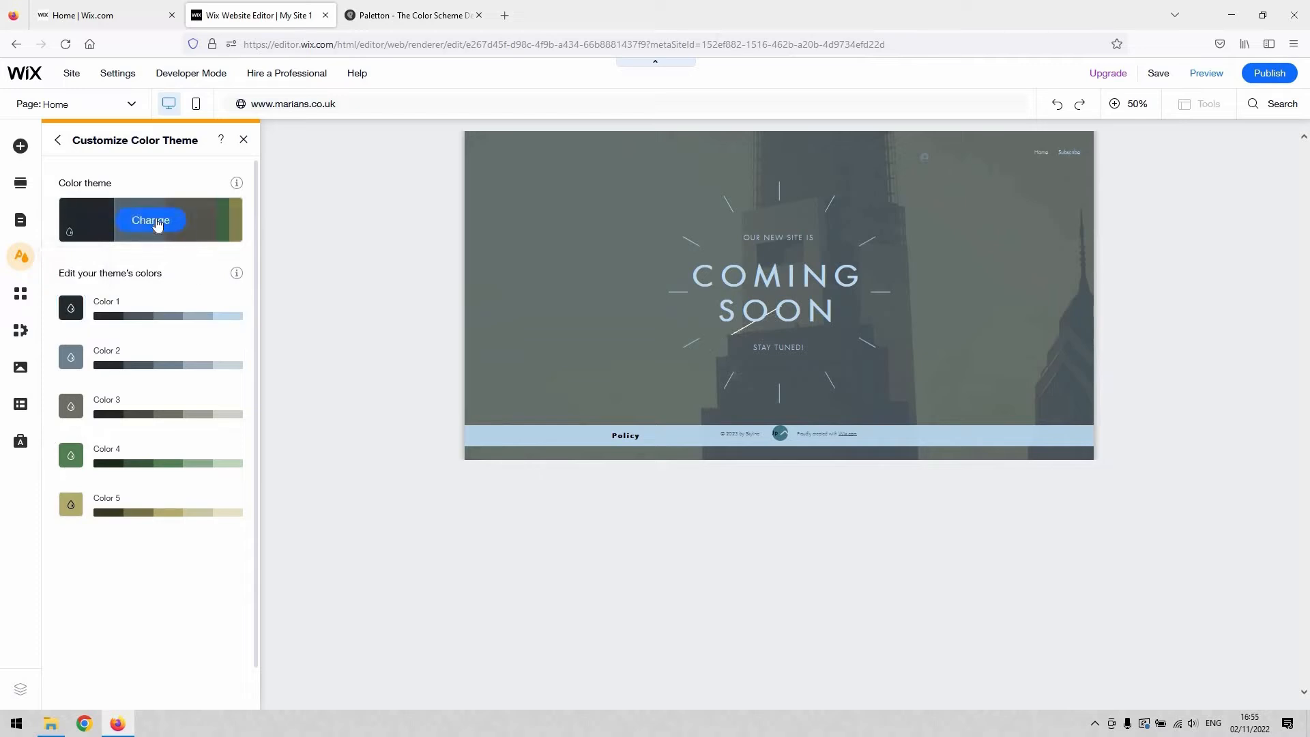
click(151, 220)
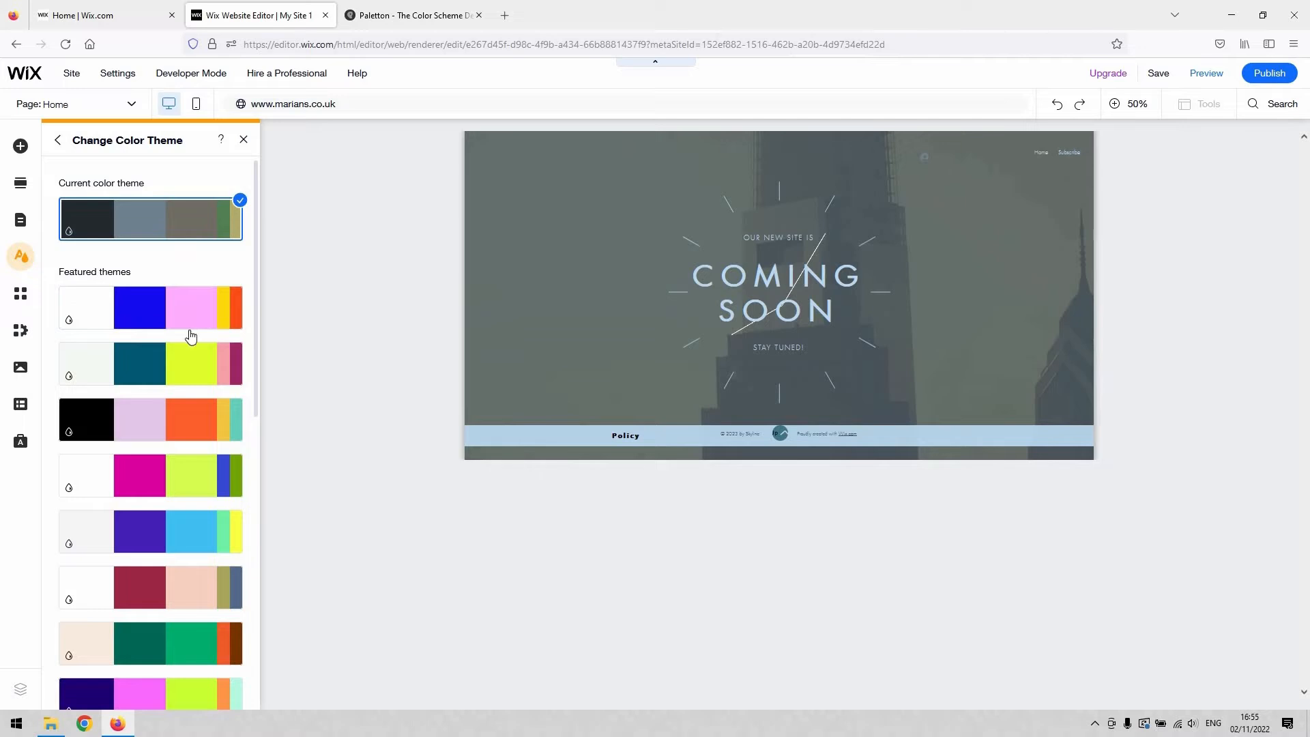
scroll(190, 331, down, 9)
scroll(192, 329, up, 9)
click(164, 215)
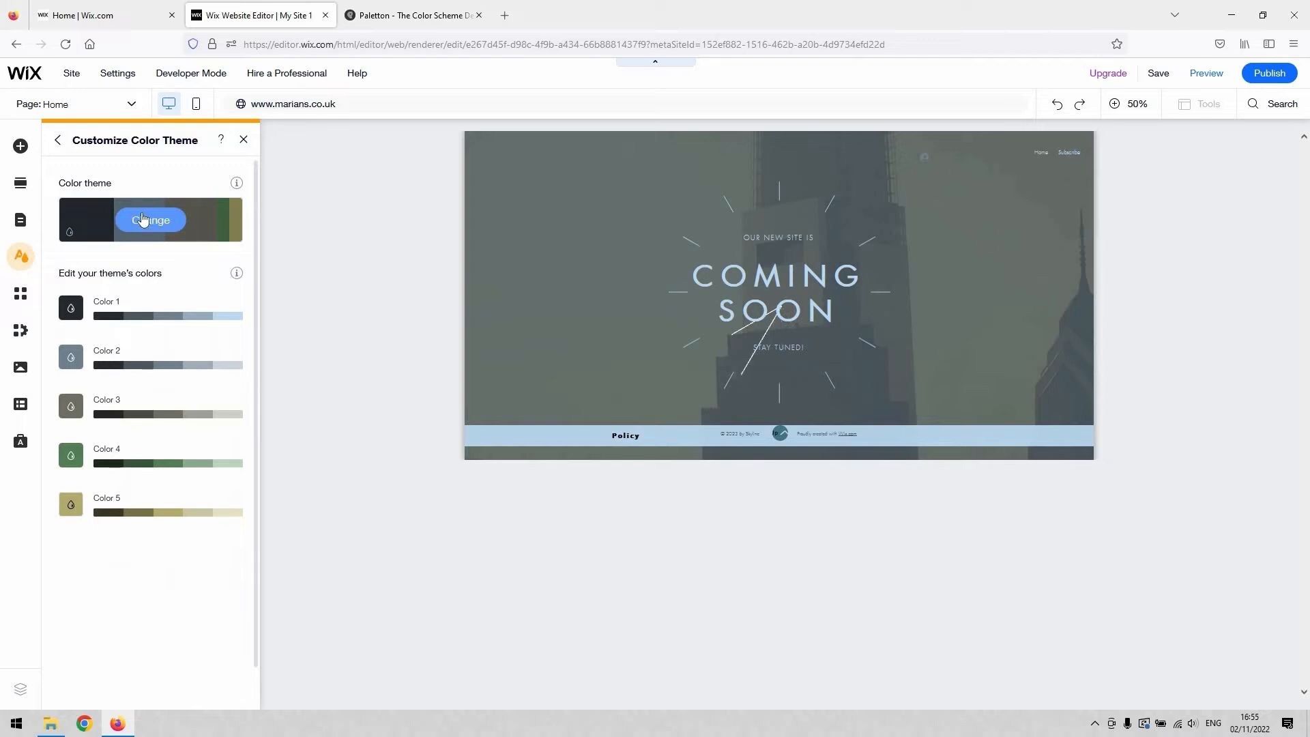
click(150, 220)
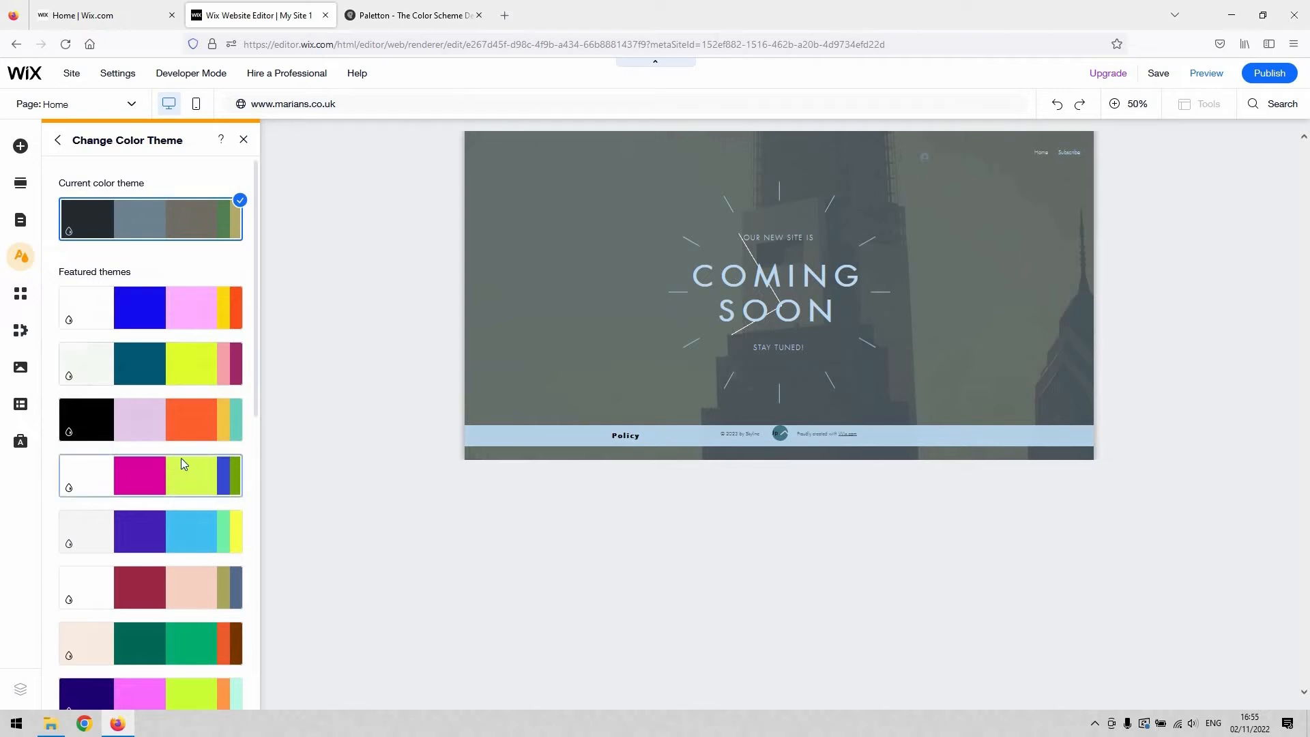
scroll(181, 458, down, 5)
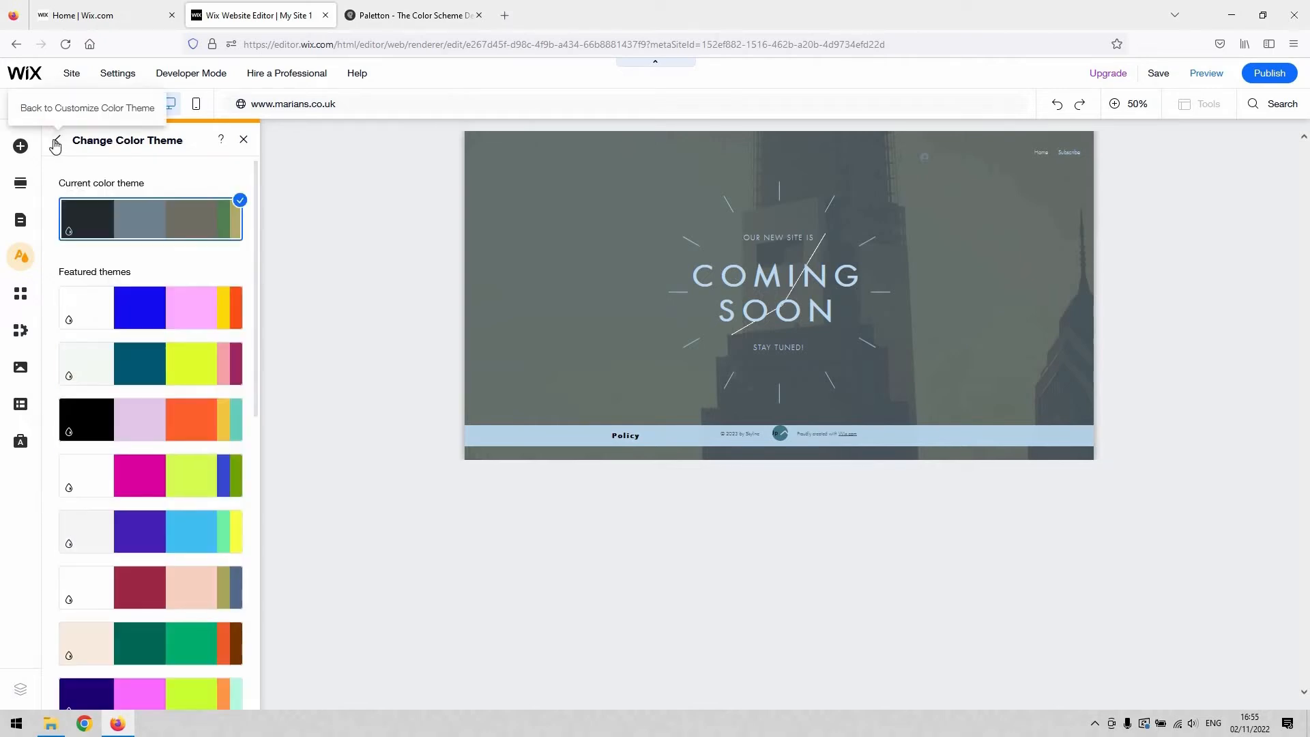
click(57, 139)
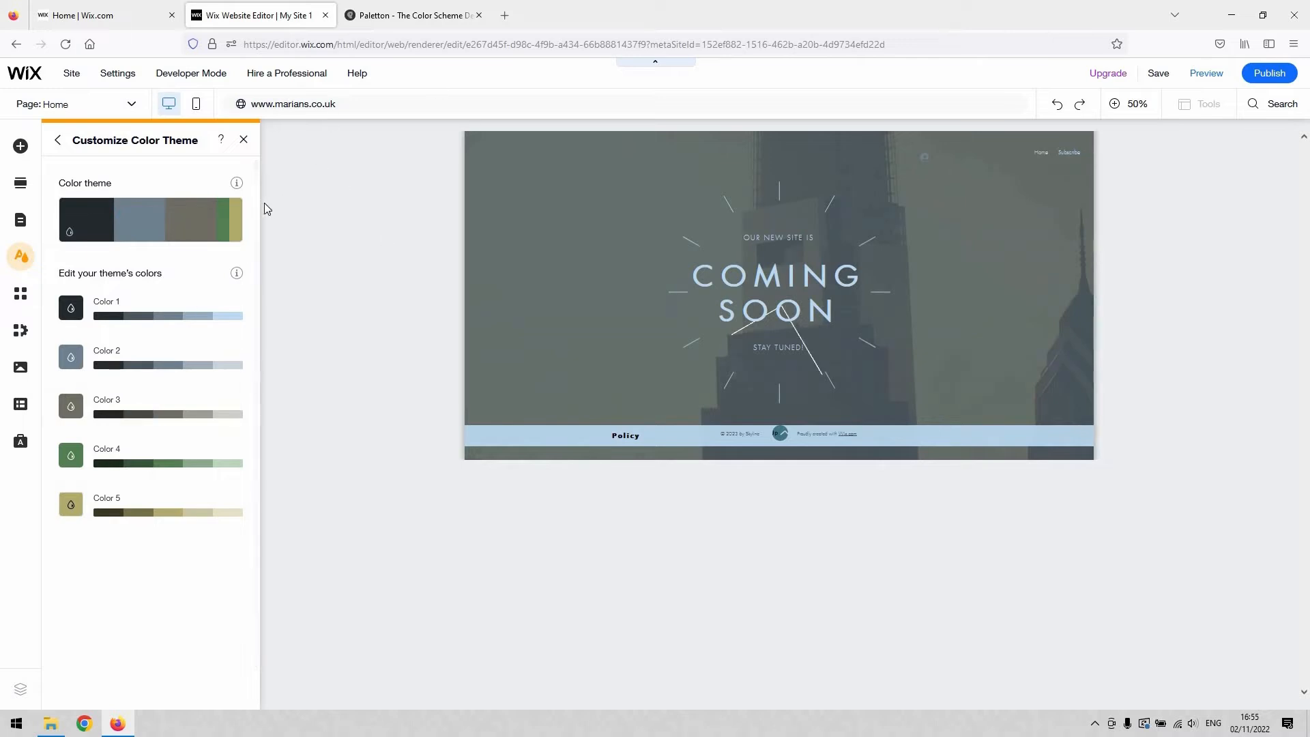
Step: Switch to Paletton and build a Triad (3-colors) scheme with a purple base at hue 295°, slightly adjusting the secondary colors' distance
click(391, 18)
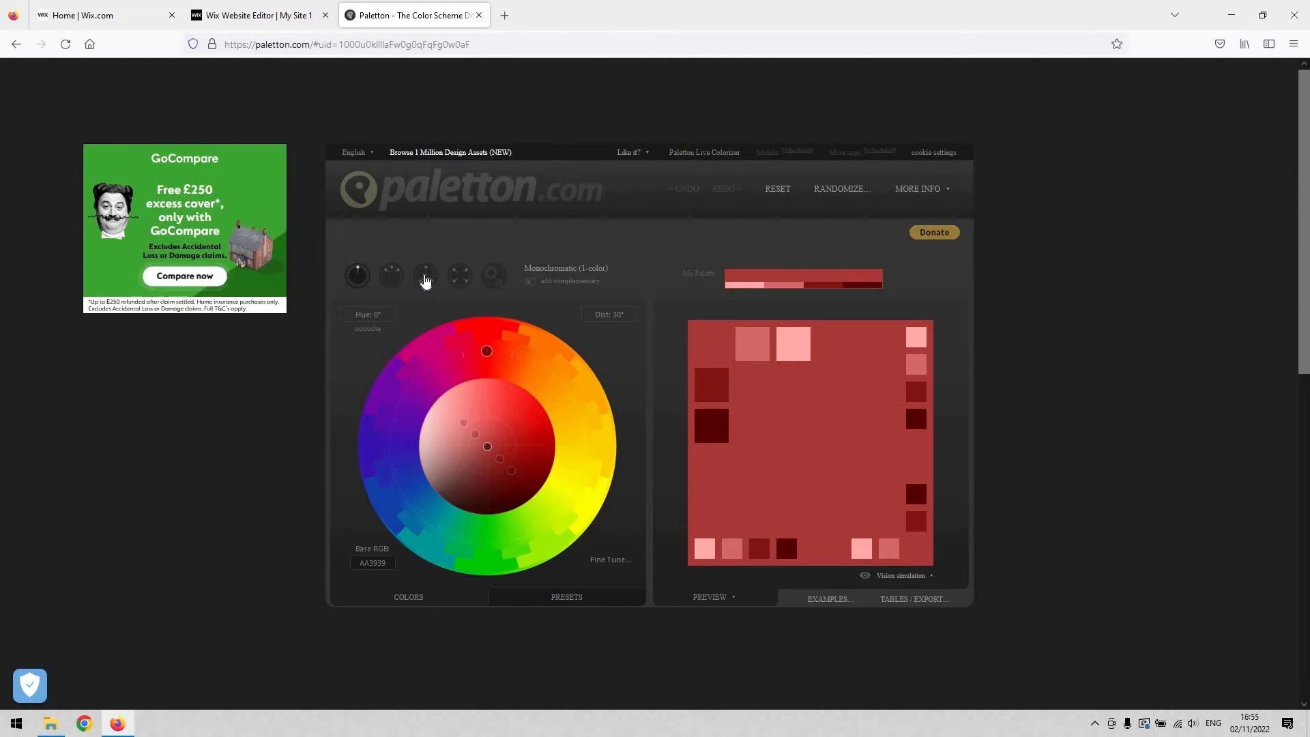
click(425, 277)
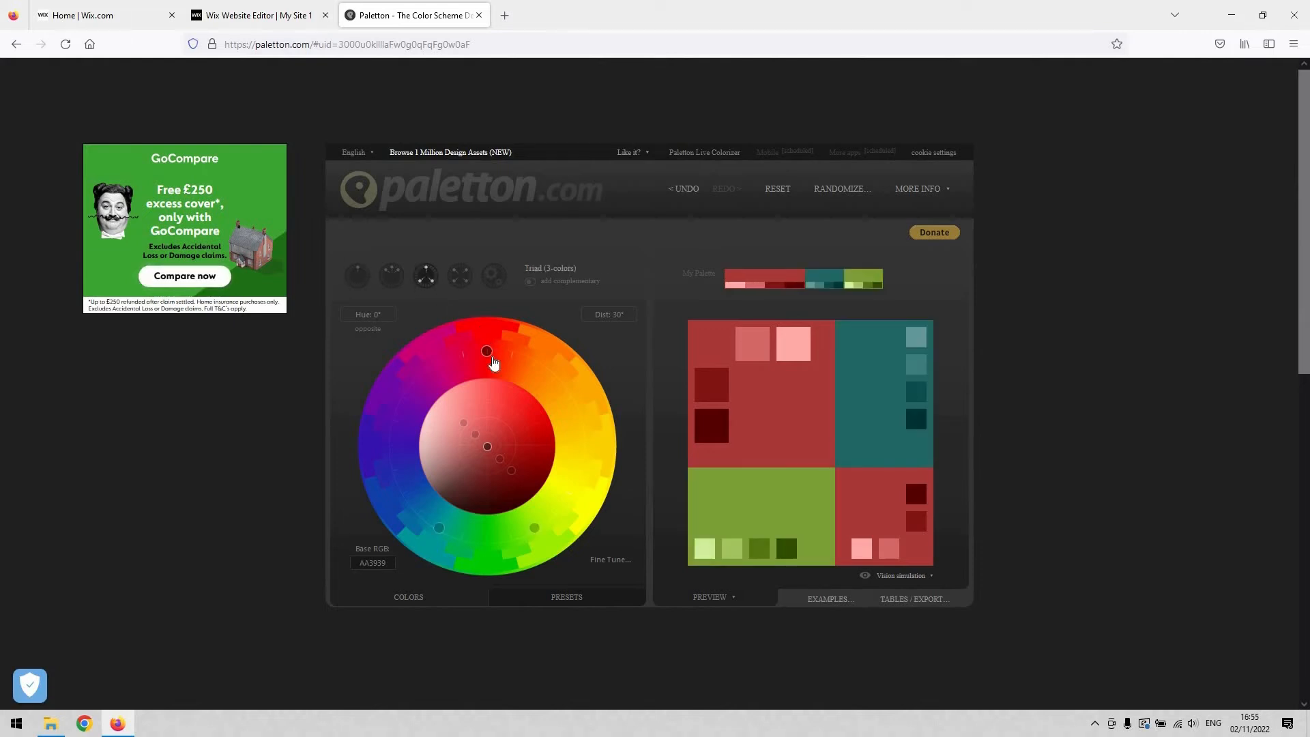
drag(486, 352, 428, 422)
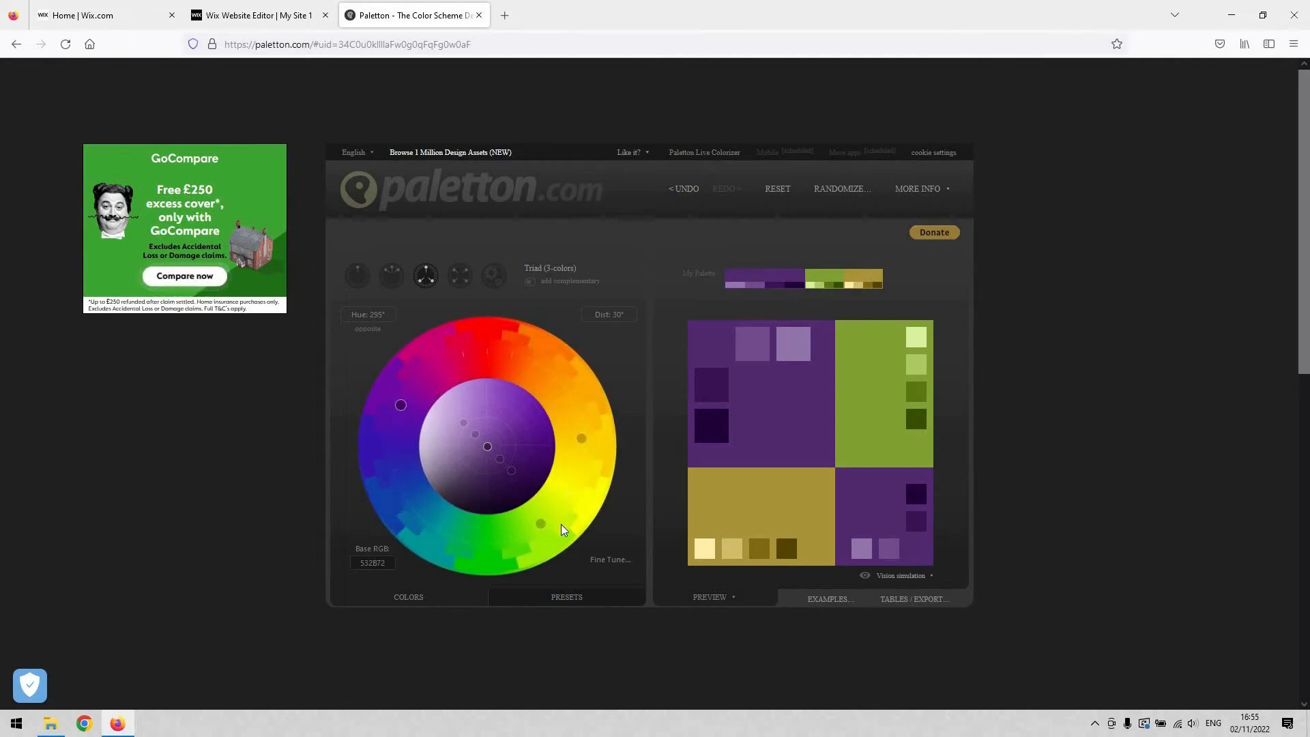
drag(541, 525, 536, 539)
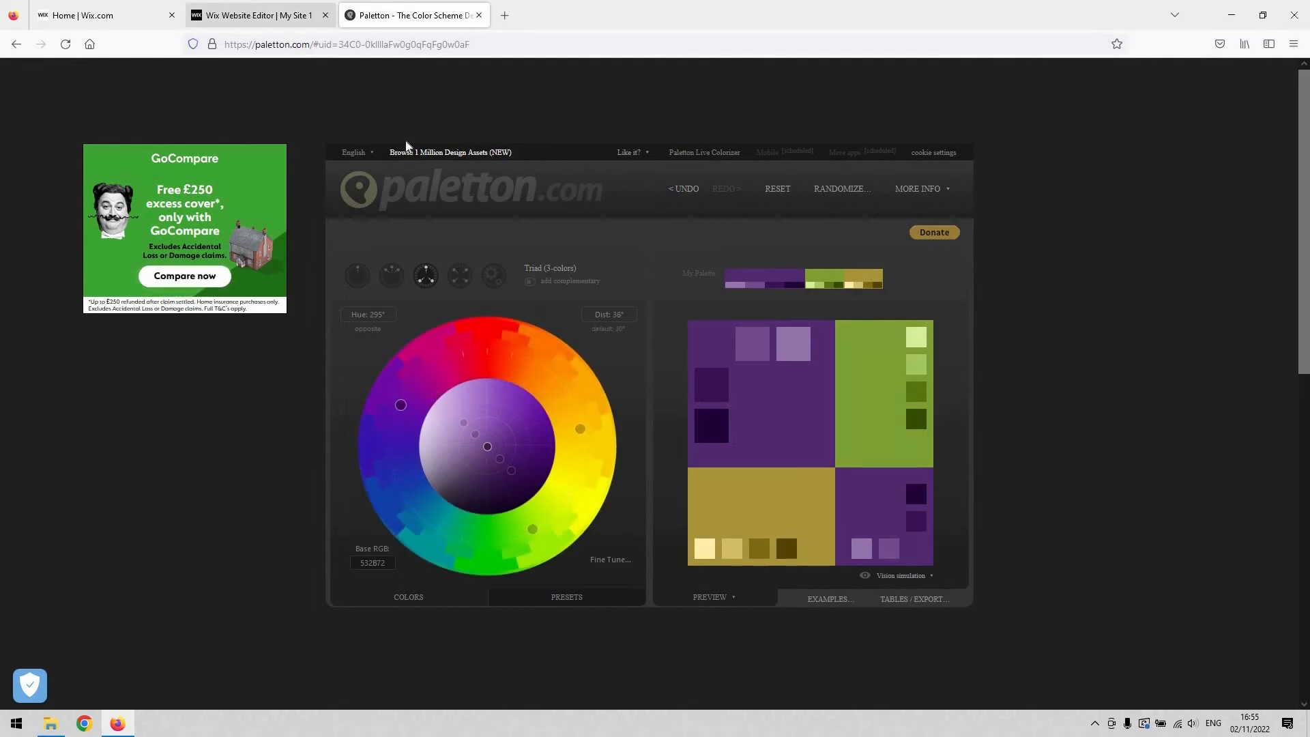
Step: Return to the Wix editor and change theme Color 1 to a vivid blue-violet, hex 4633B0
click(252, 15)
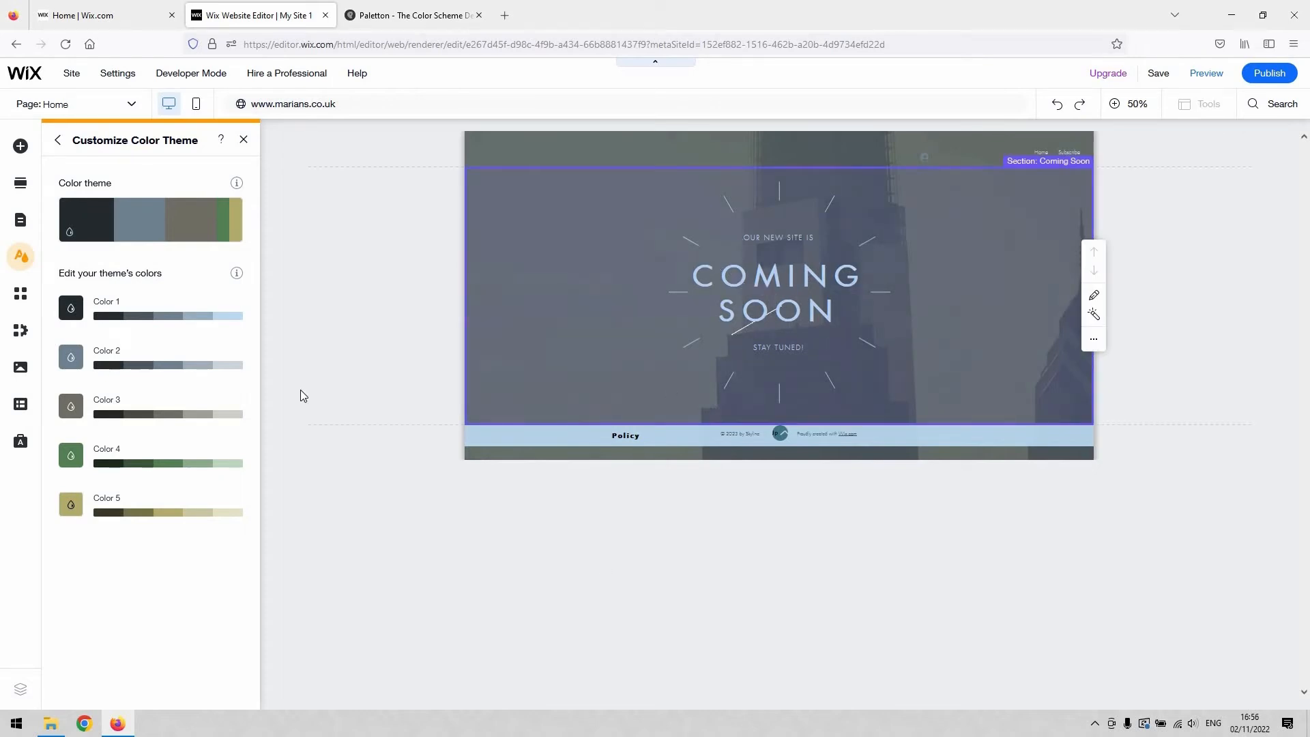
click(75, 312)
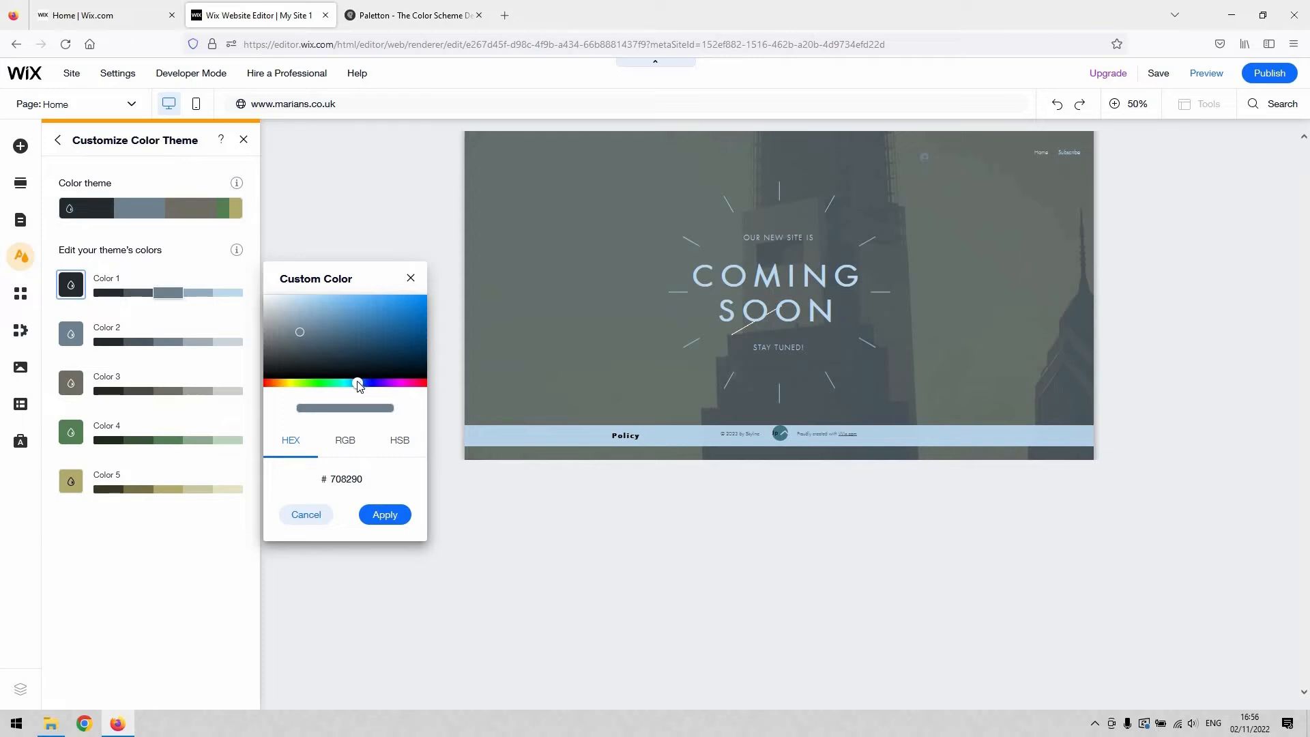
drag(360, 386, 414, 389)
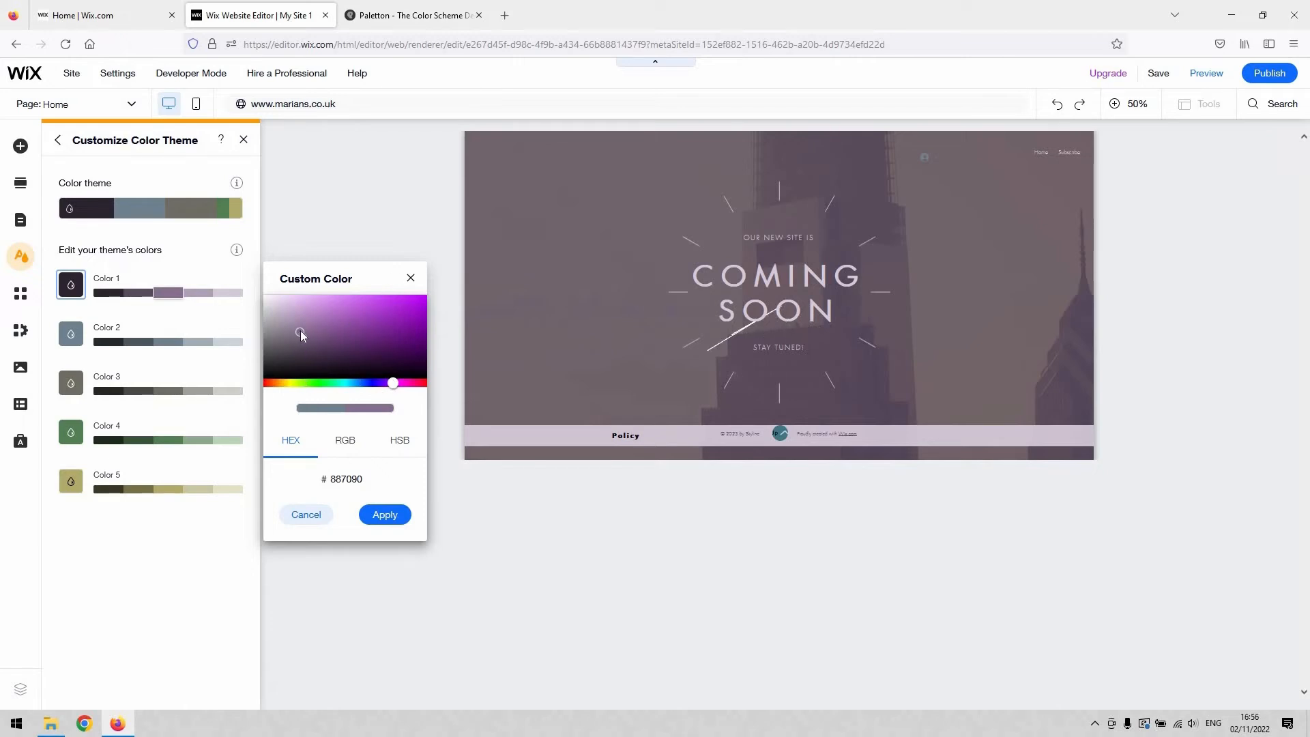
drag(300, 330, 473, 441)
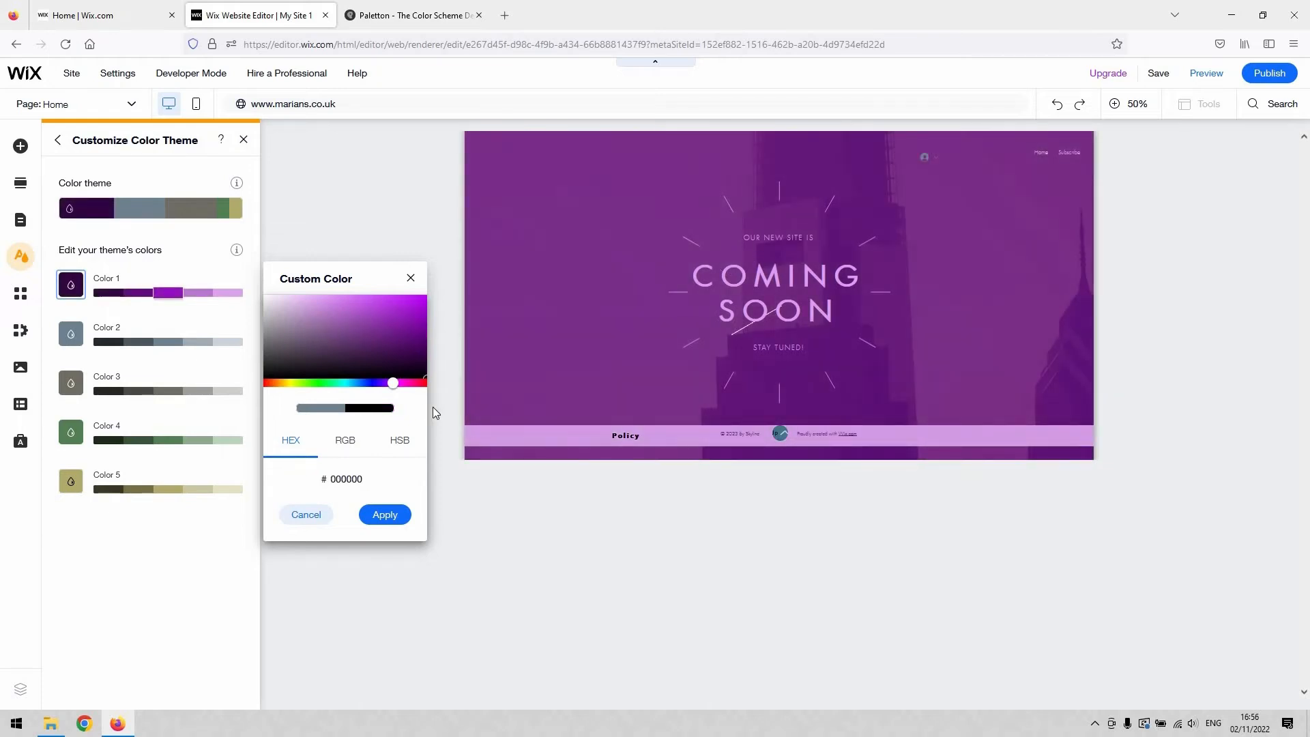
drag(303, 312, 354, 341)
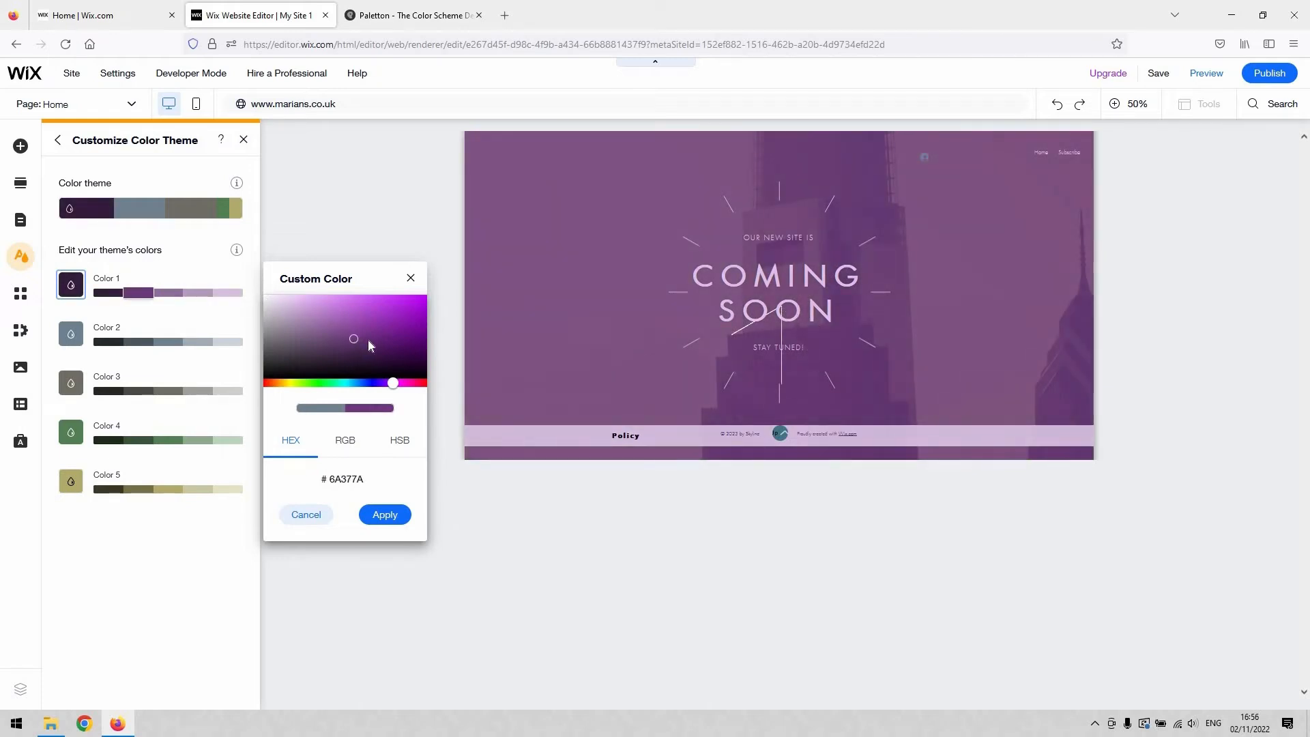
click(379, 321)
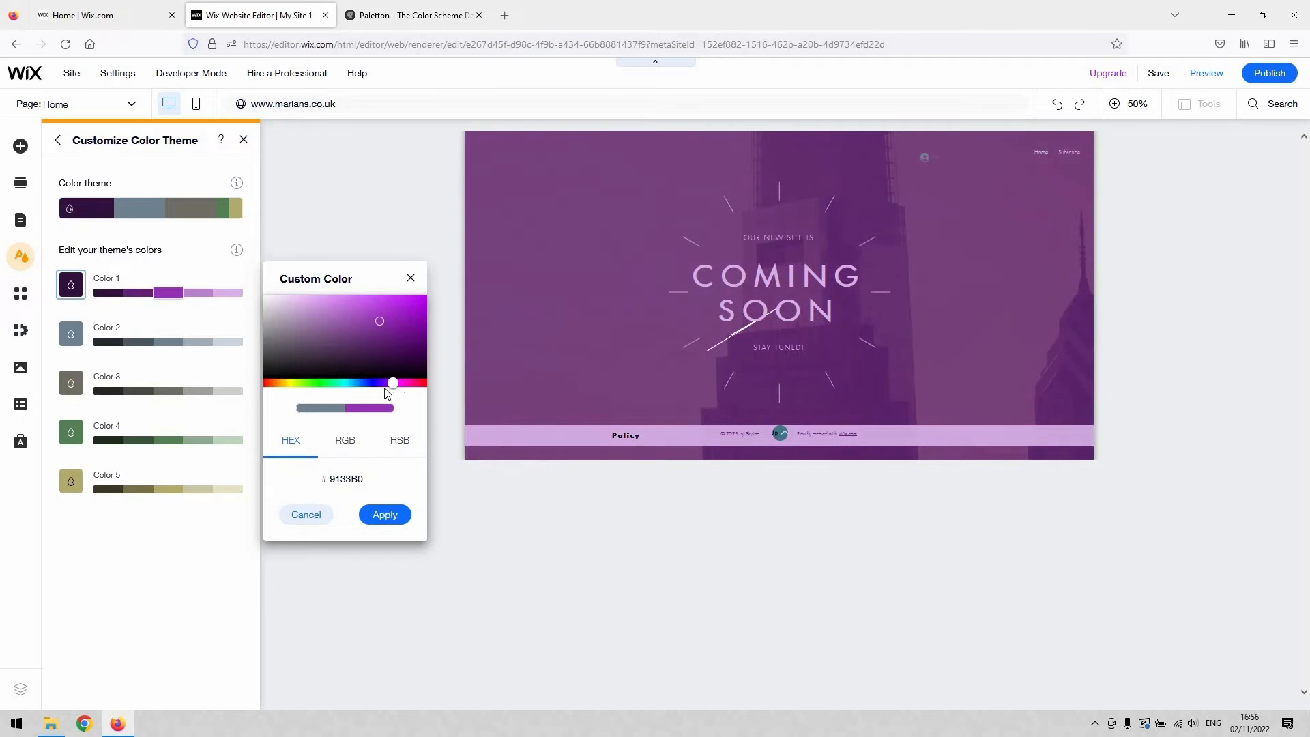
drag(385, 389, 376, 384)
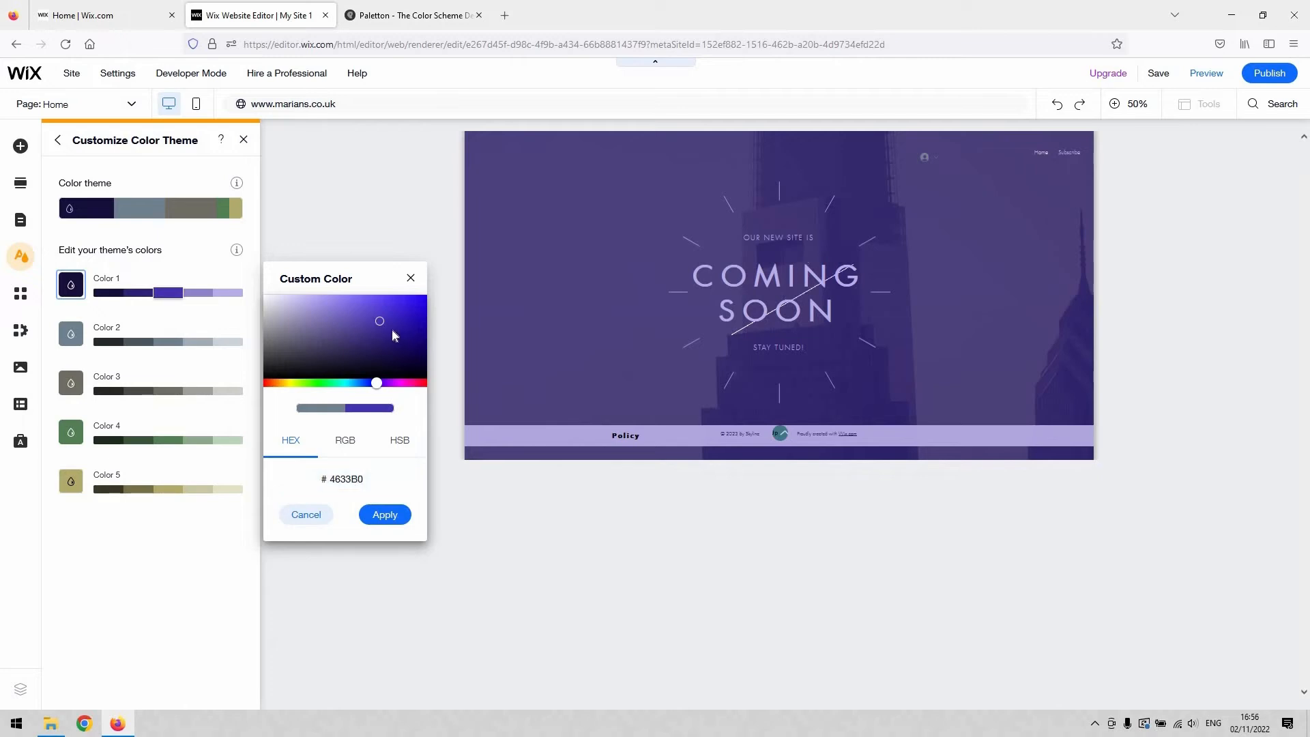
Step: Check Color 1's values in the RGB and HSB modes, then return to HEX mode
click(347, 442)
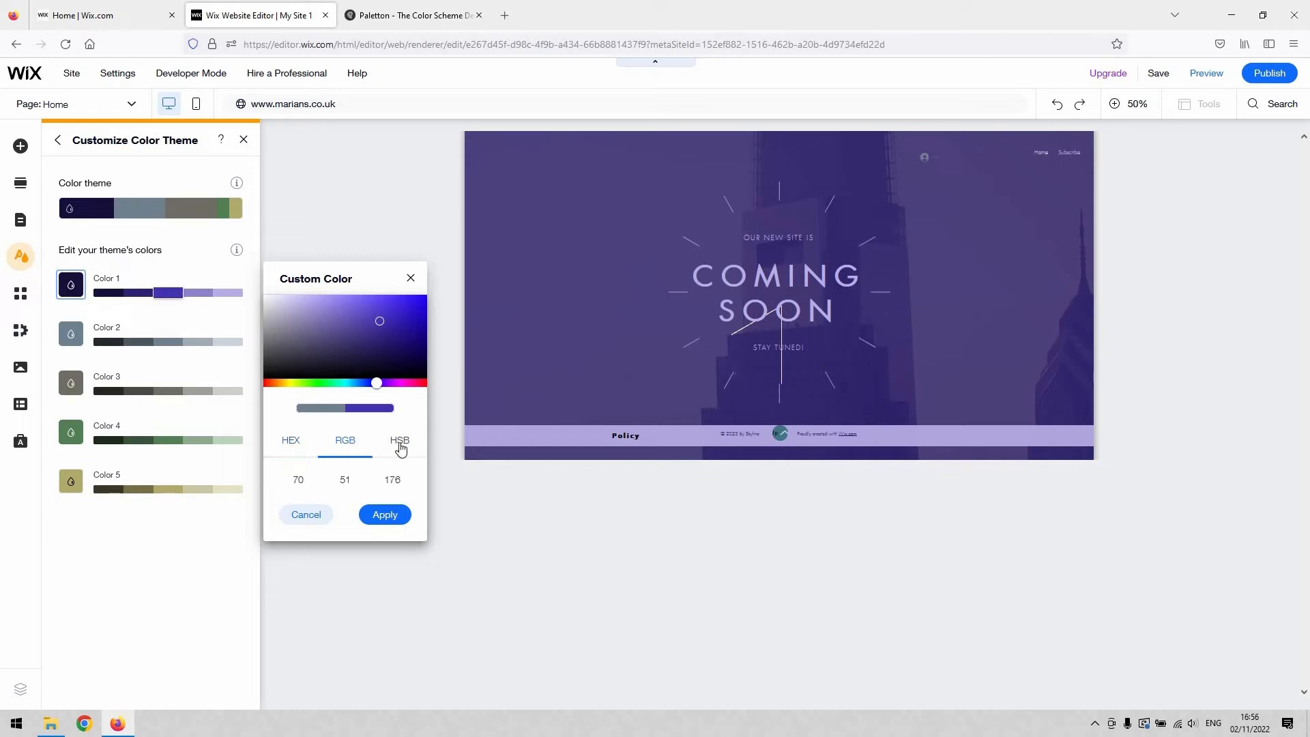
click(382, 450)
click(345, 479)
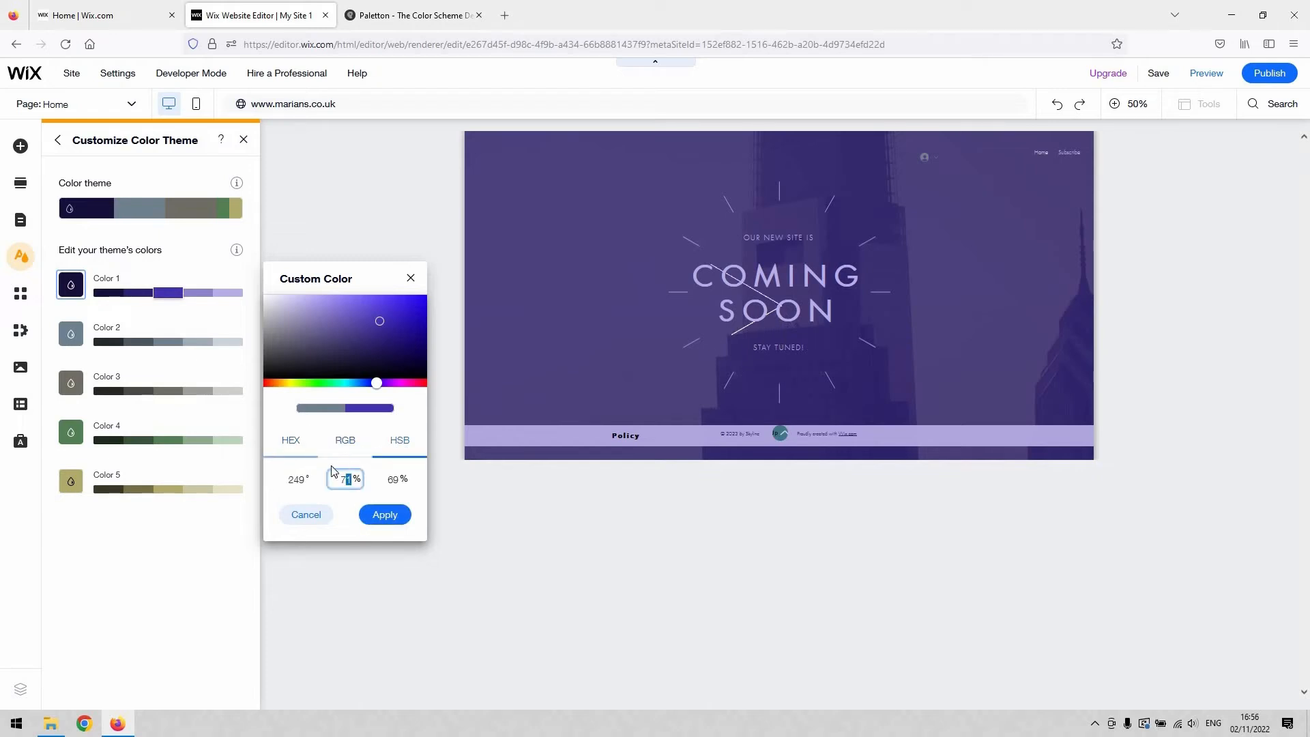
click(316, 452)
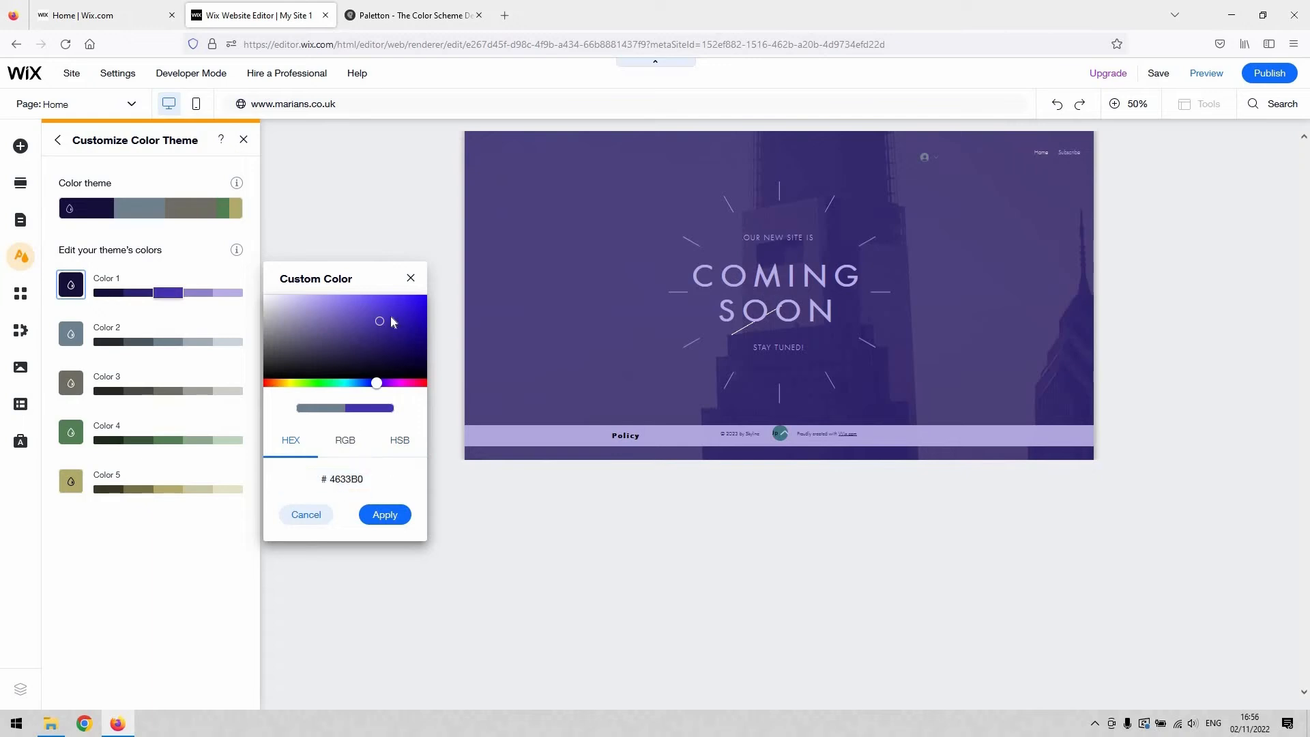
Step: Change theme Color 1 to a muted purple, hex 504787, copy its hex code and close the color picker
drag(372, 325, 352, 345)
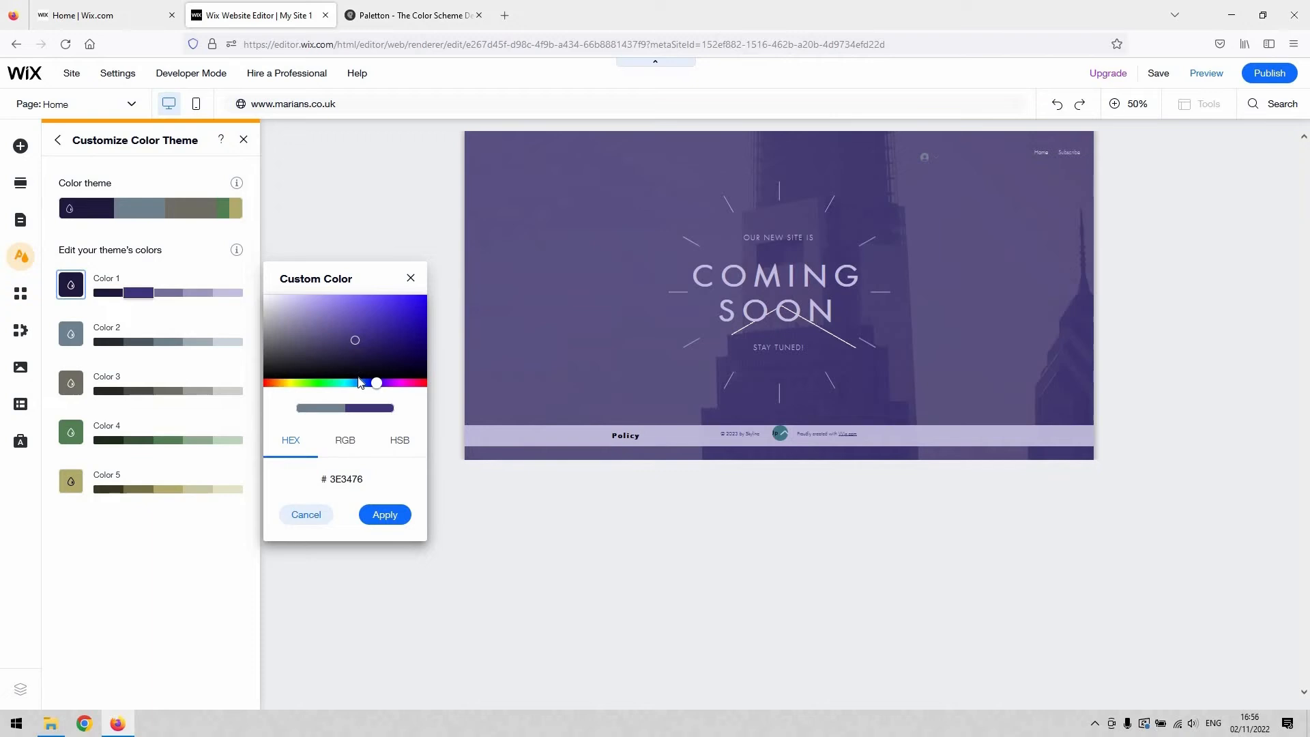
click(347, 331)
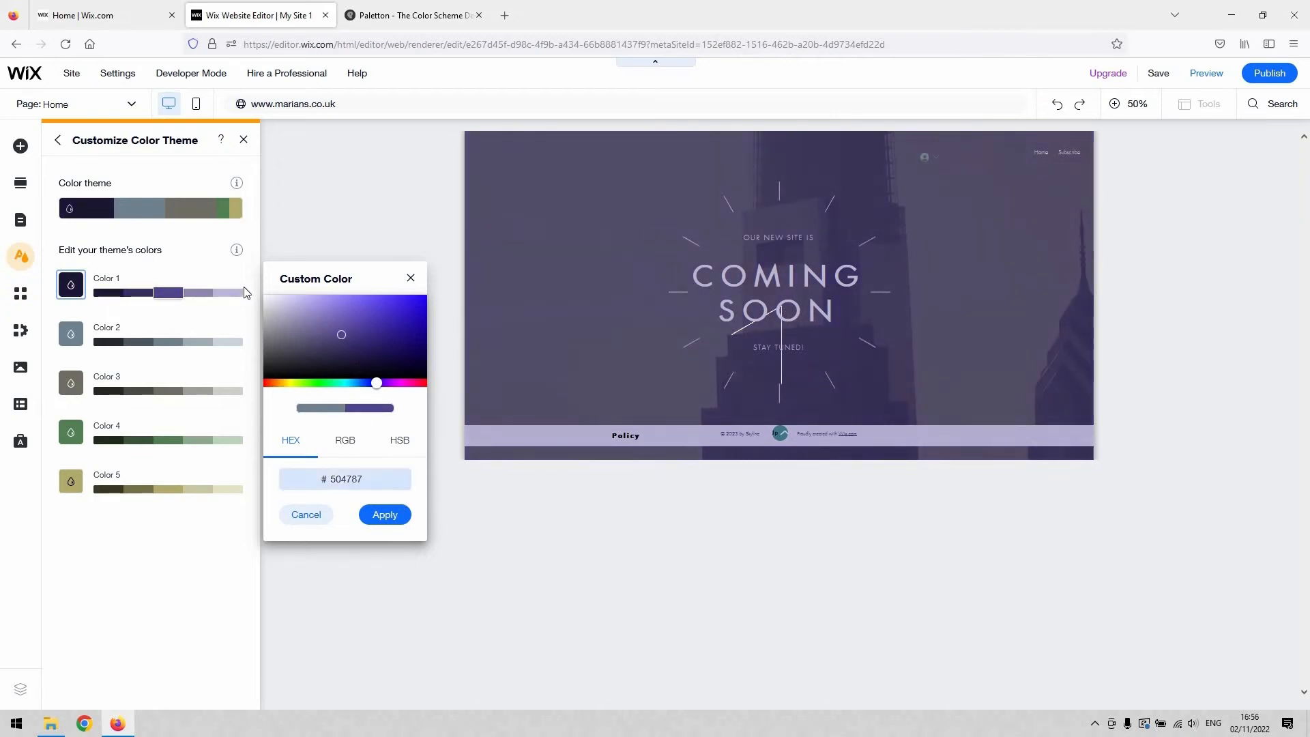
click(346, 479)
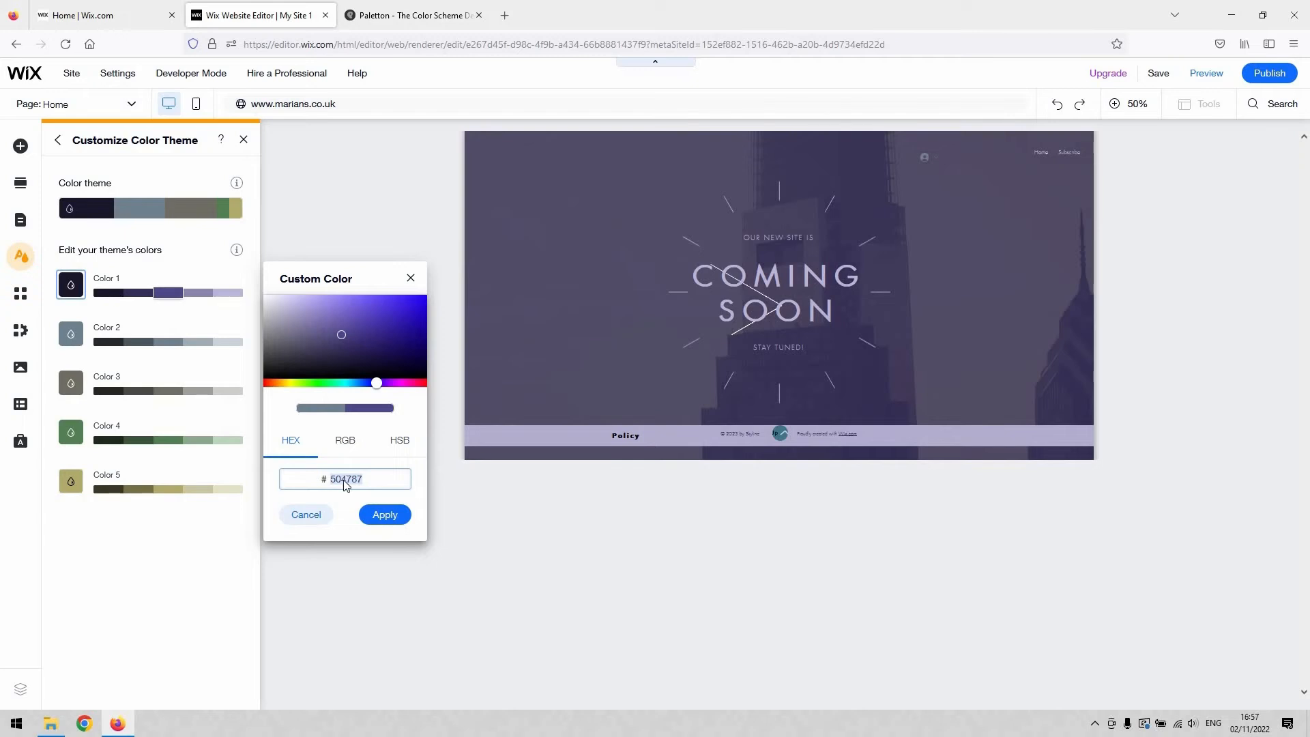
right_click(346, 483)
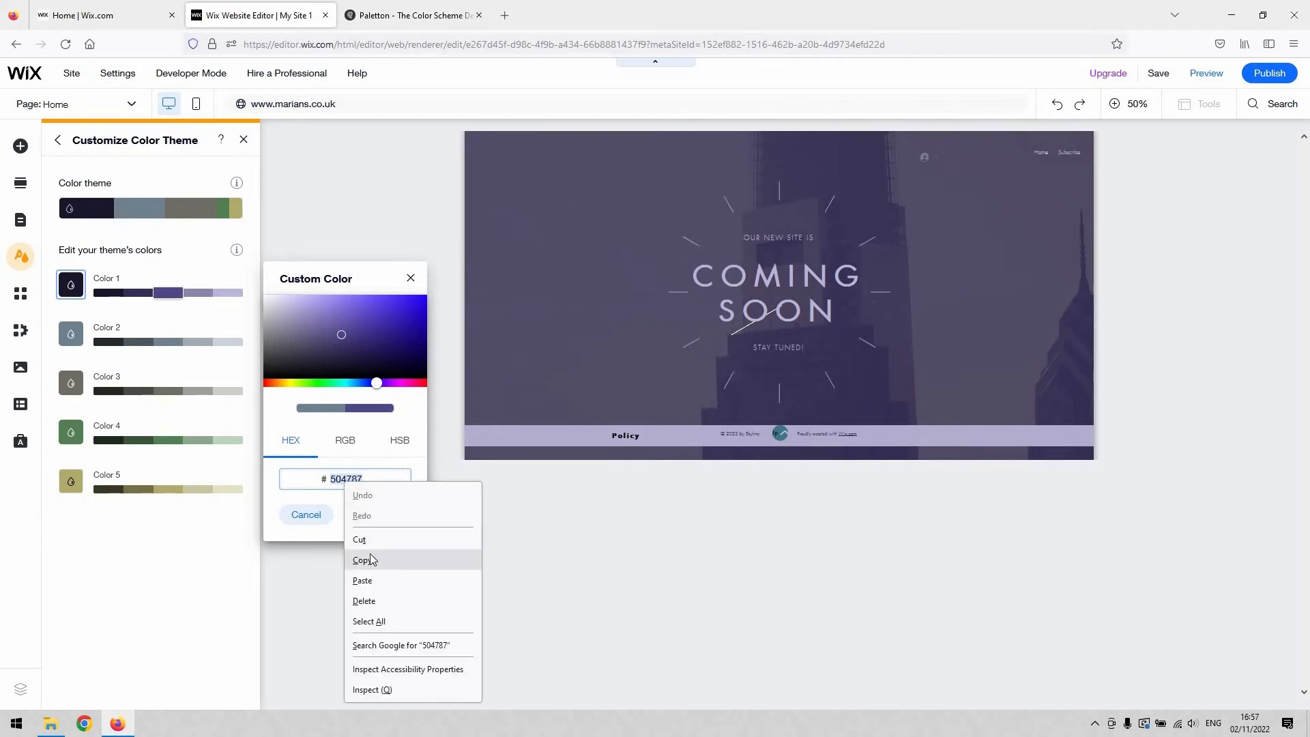
click(362, 559)
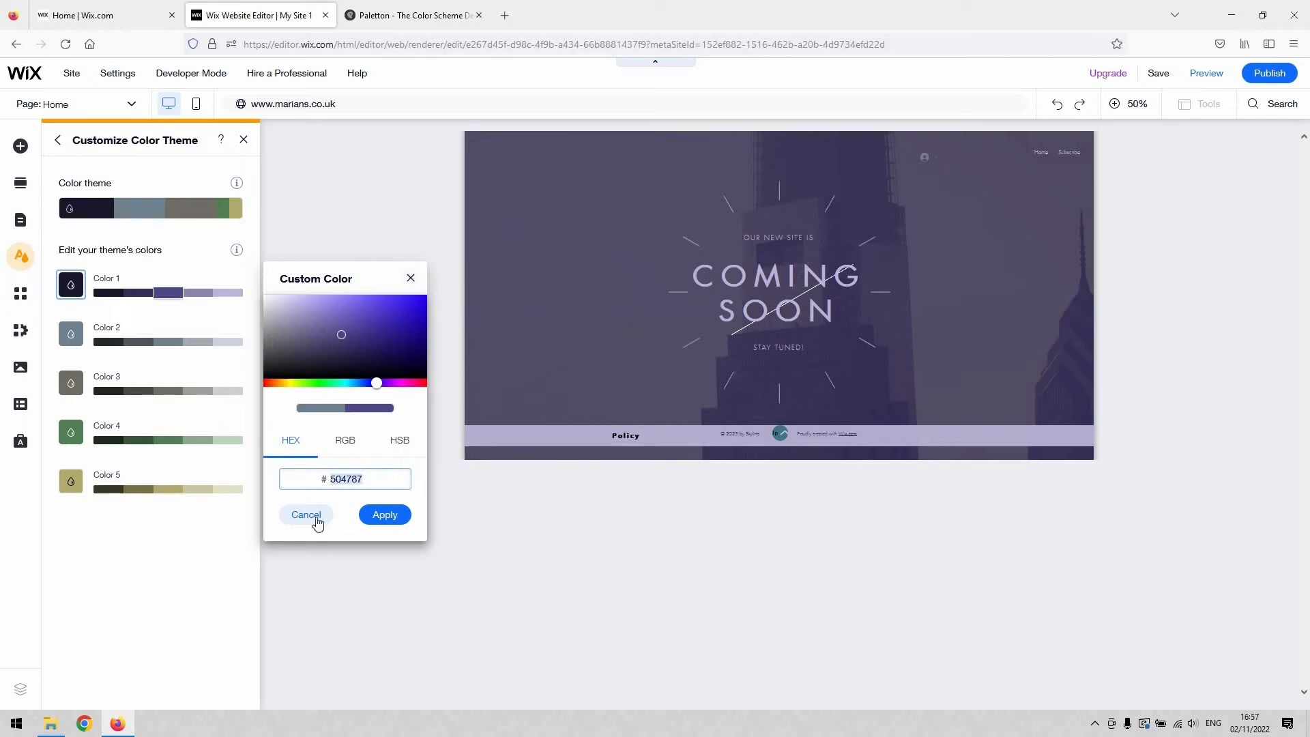
click(410, 279)
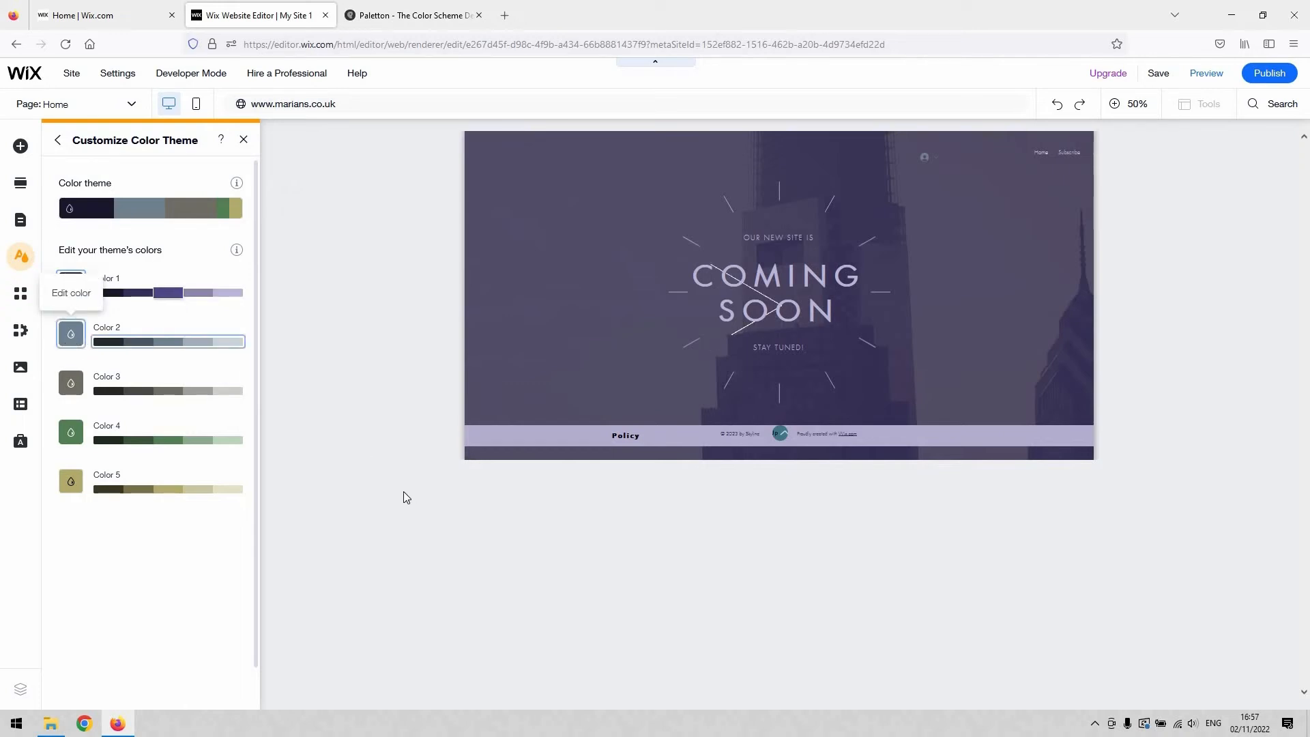
Step: Paste the copied hex code into theme Color 2, adjust the shade to hex 524793 and apply it
click(71, 333)
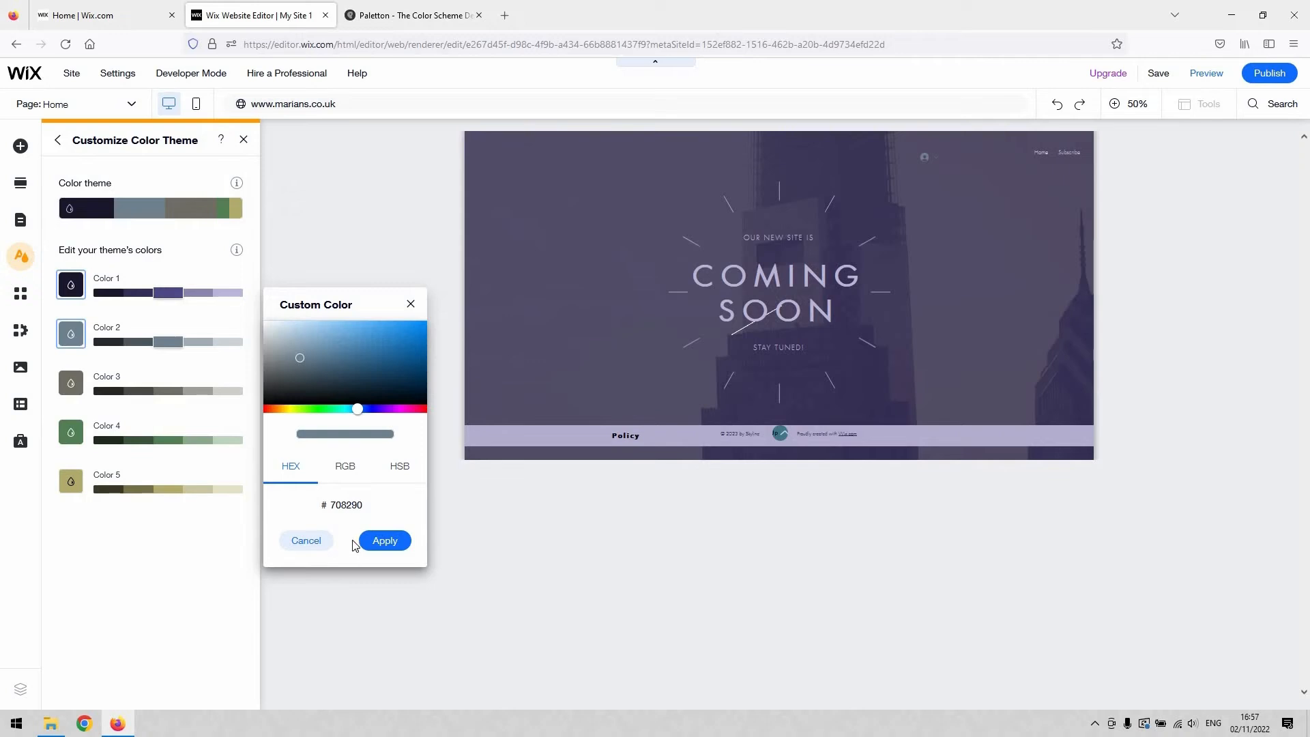
right_click(350, 509)
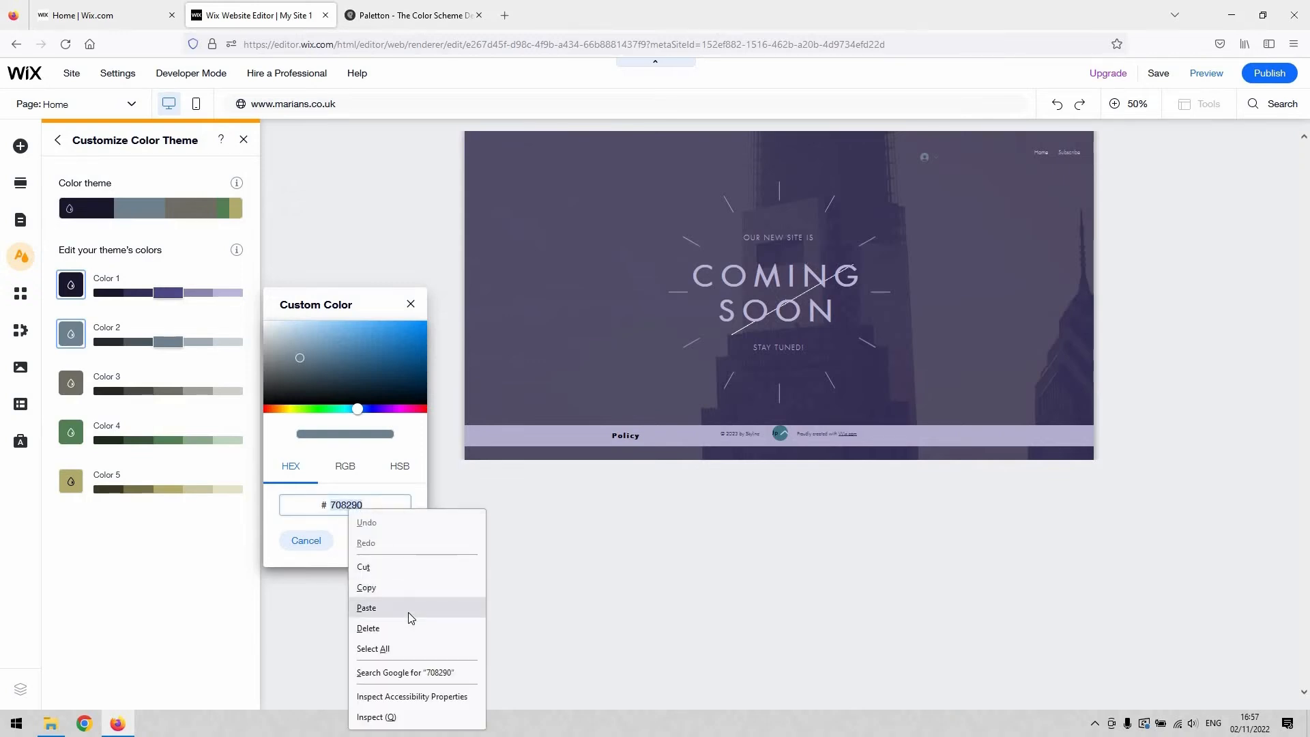
click(412, 617)
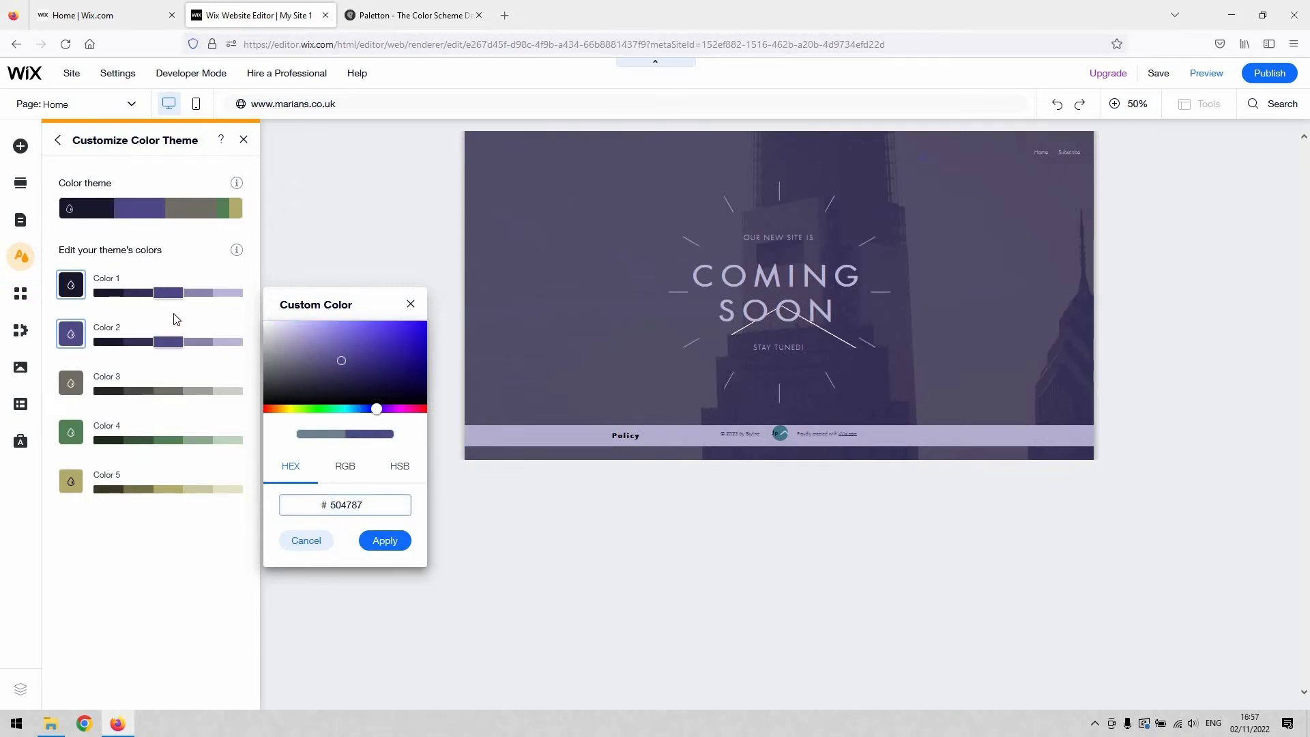
click(348, 337)
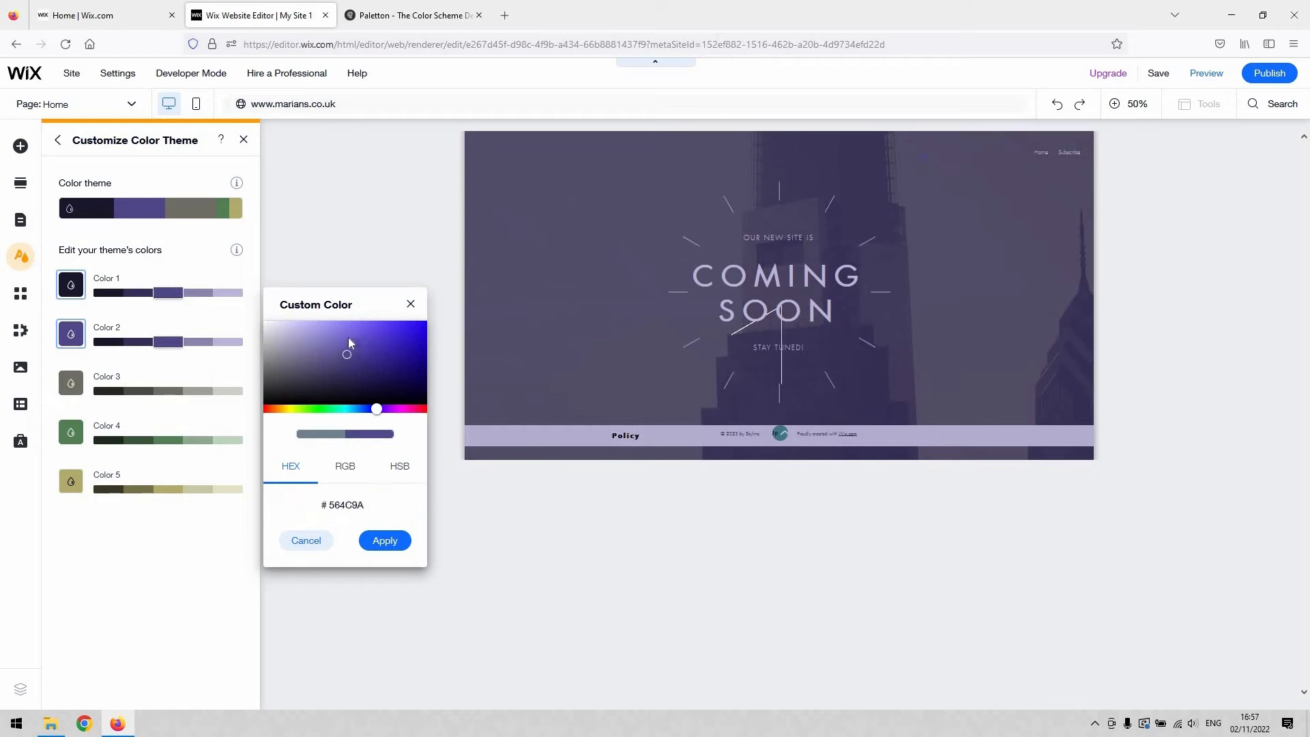
click(350, 383)
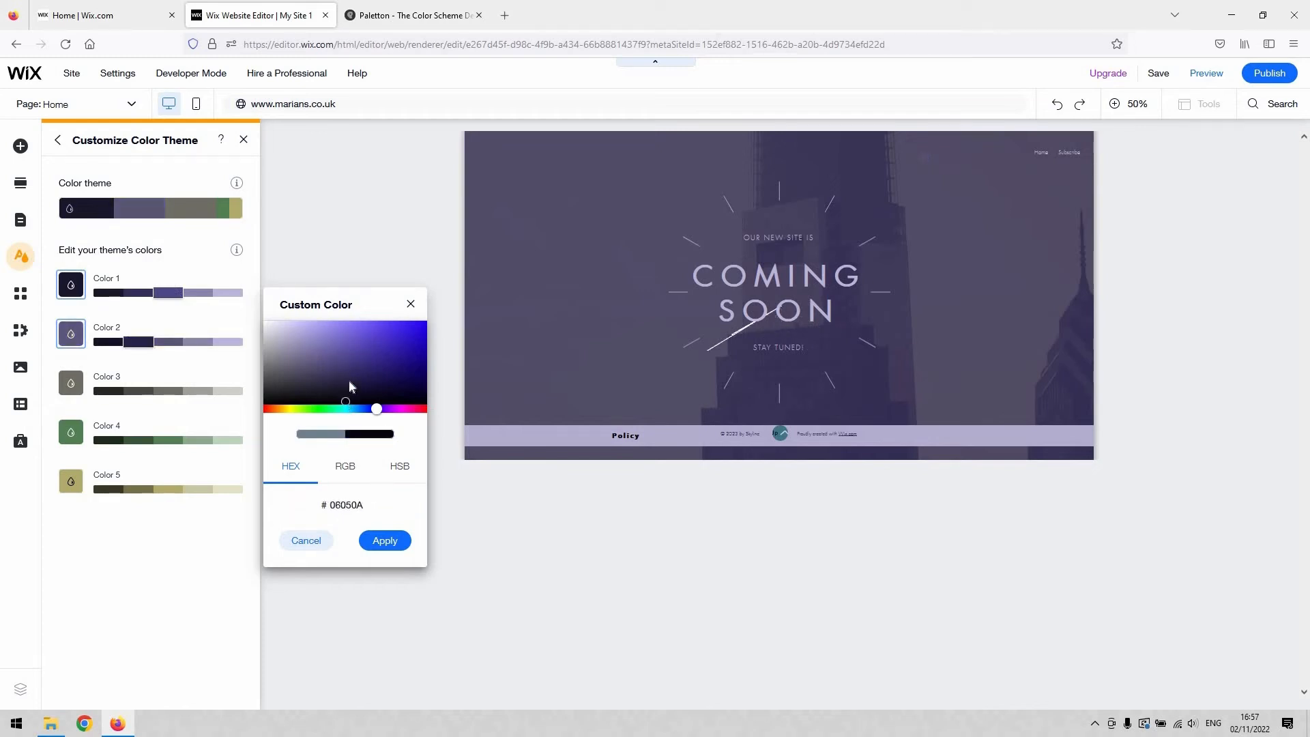
click(350, 356)
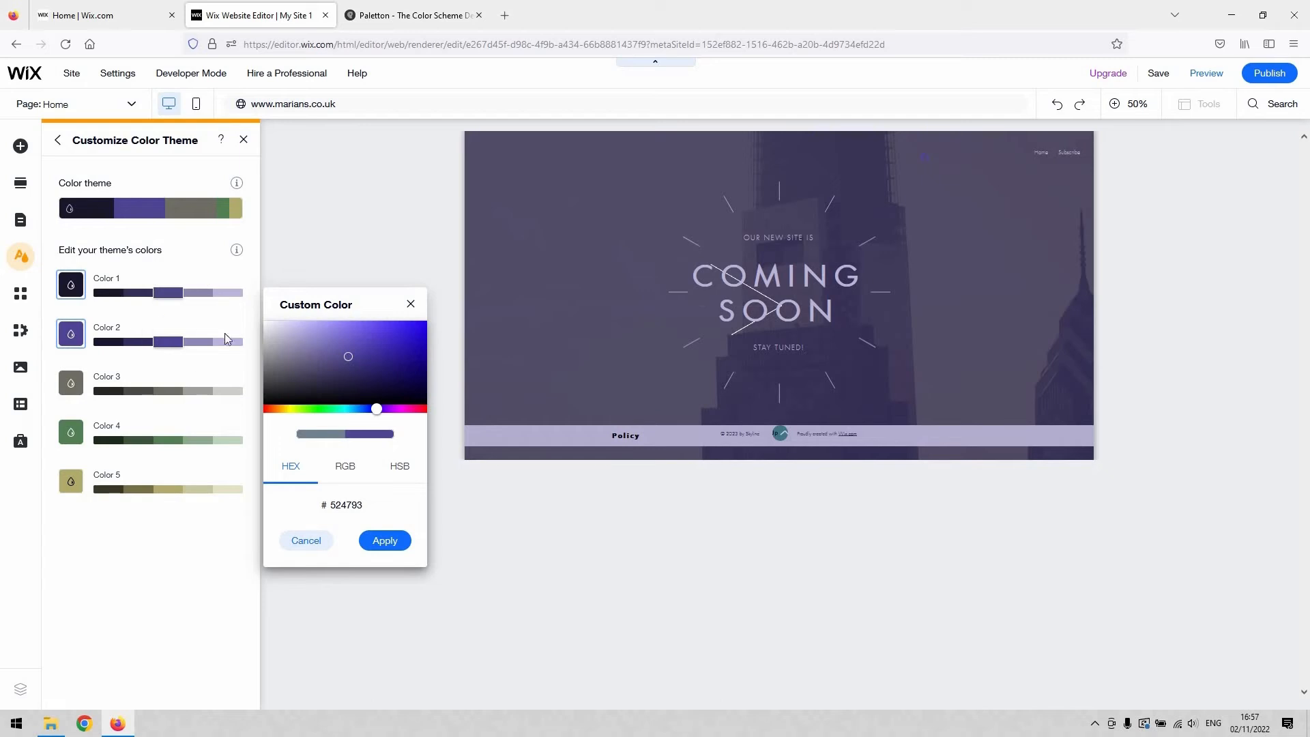
click(384, 540)
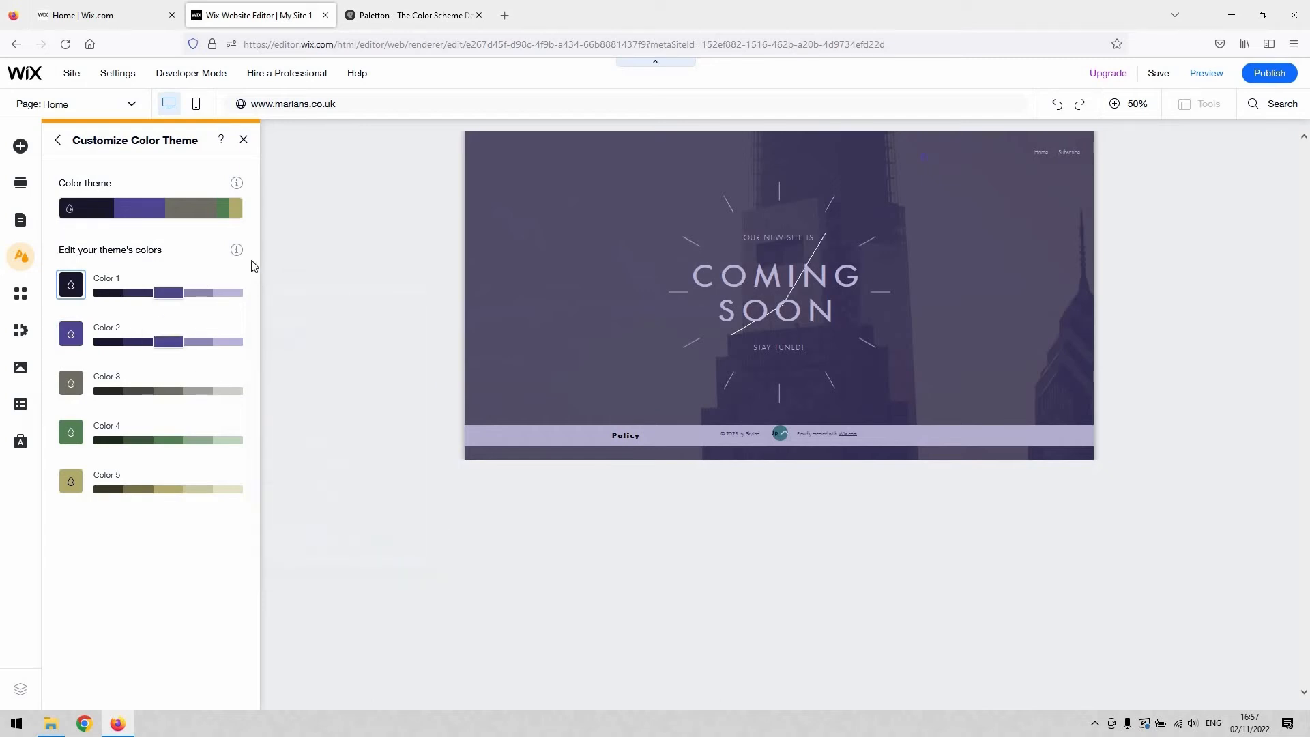
Step: Look through the site theme's heading and paragraph text styles, return to the theme overview and skim the featured themes
click(60, 142)
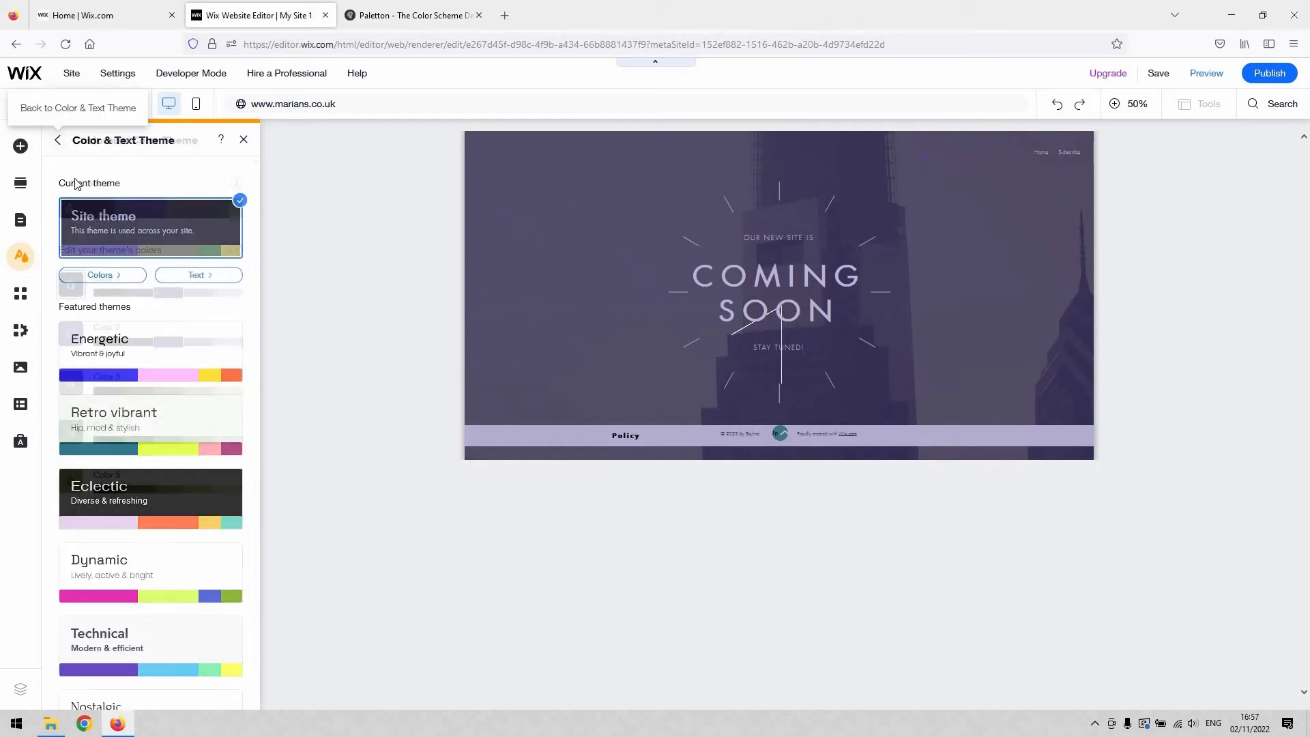
click(211, 287)
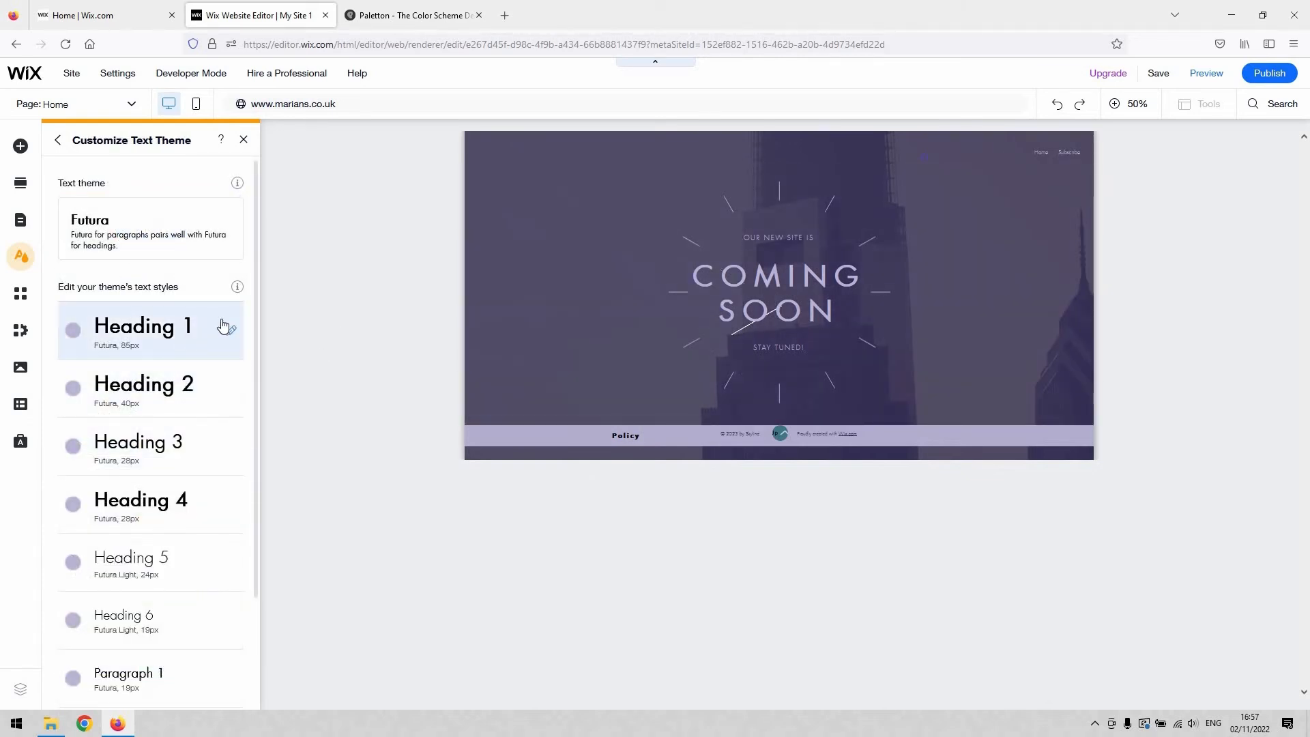
scroll(198, 341, down, 2)
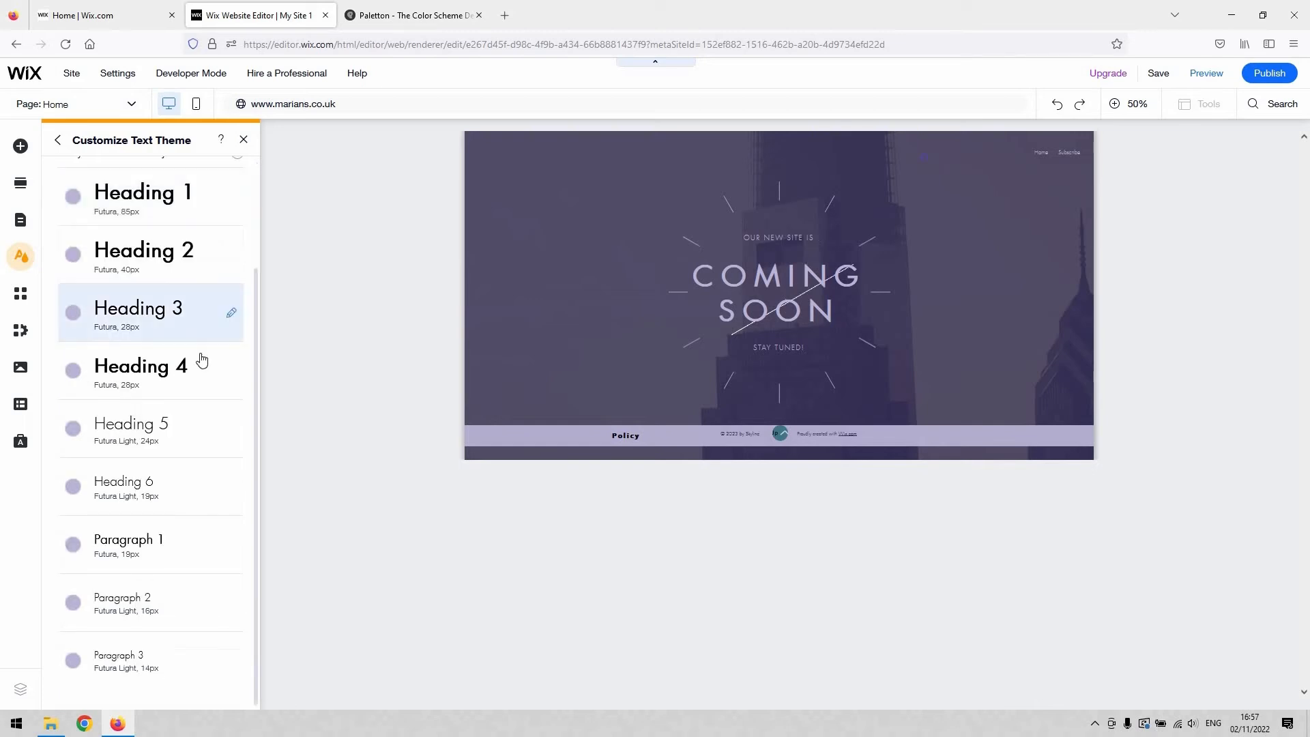
click(58, 140)
scroll(161, 503, down, 5)
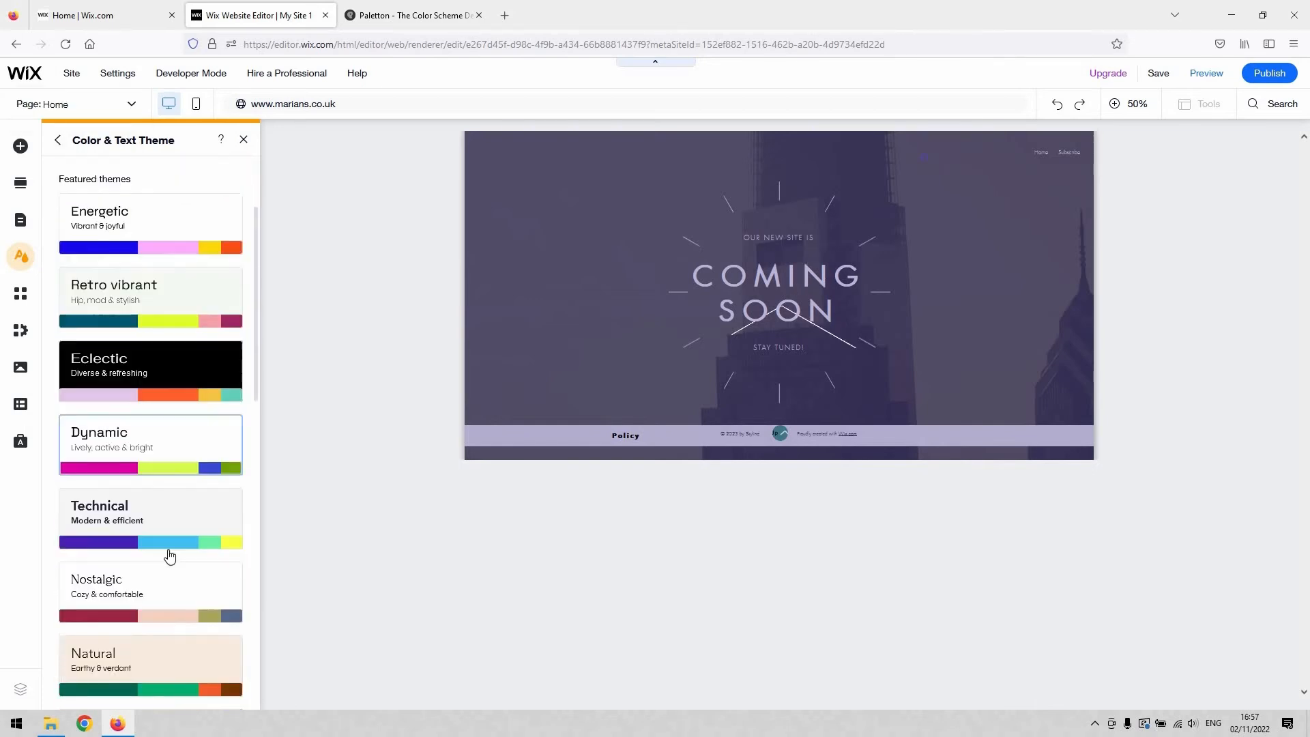
scroll(178, 419, up, 5)
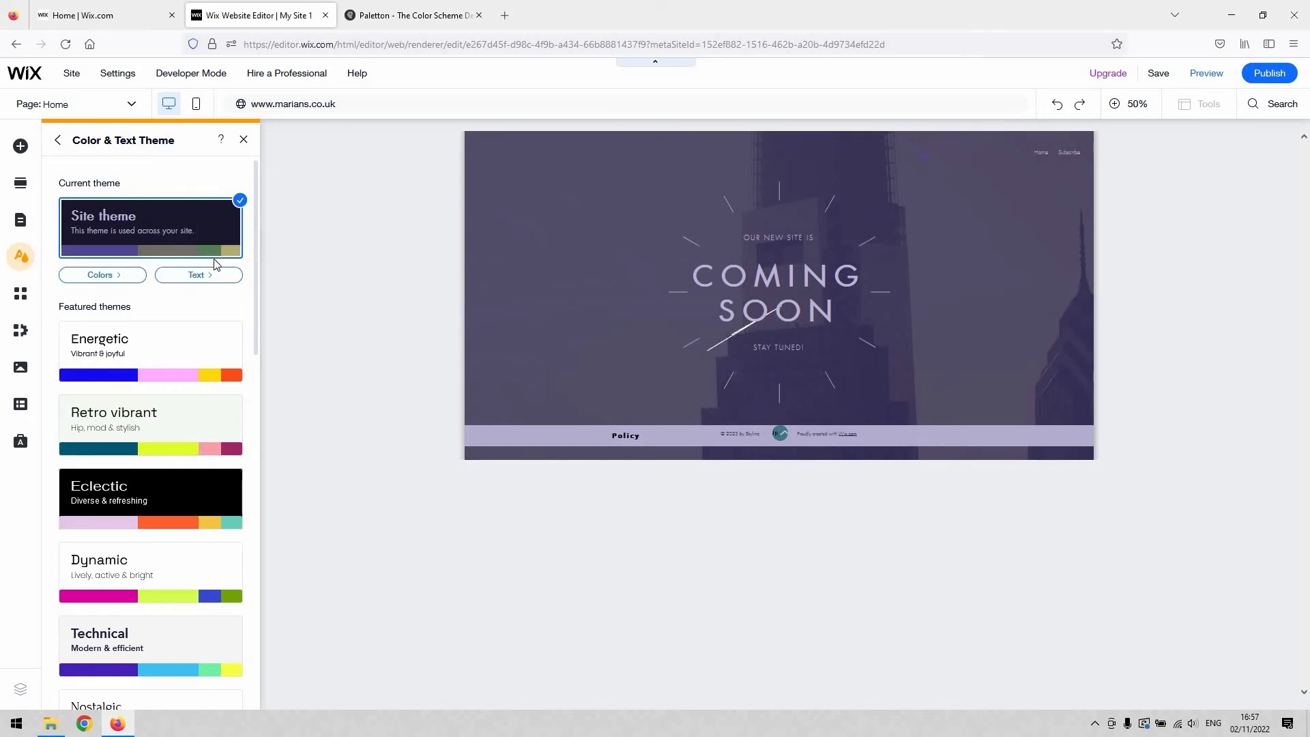
Step: Browse the featured text themes offered as replacements for the Futura text theme and return to the text styles
click(213, 275)
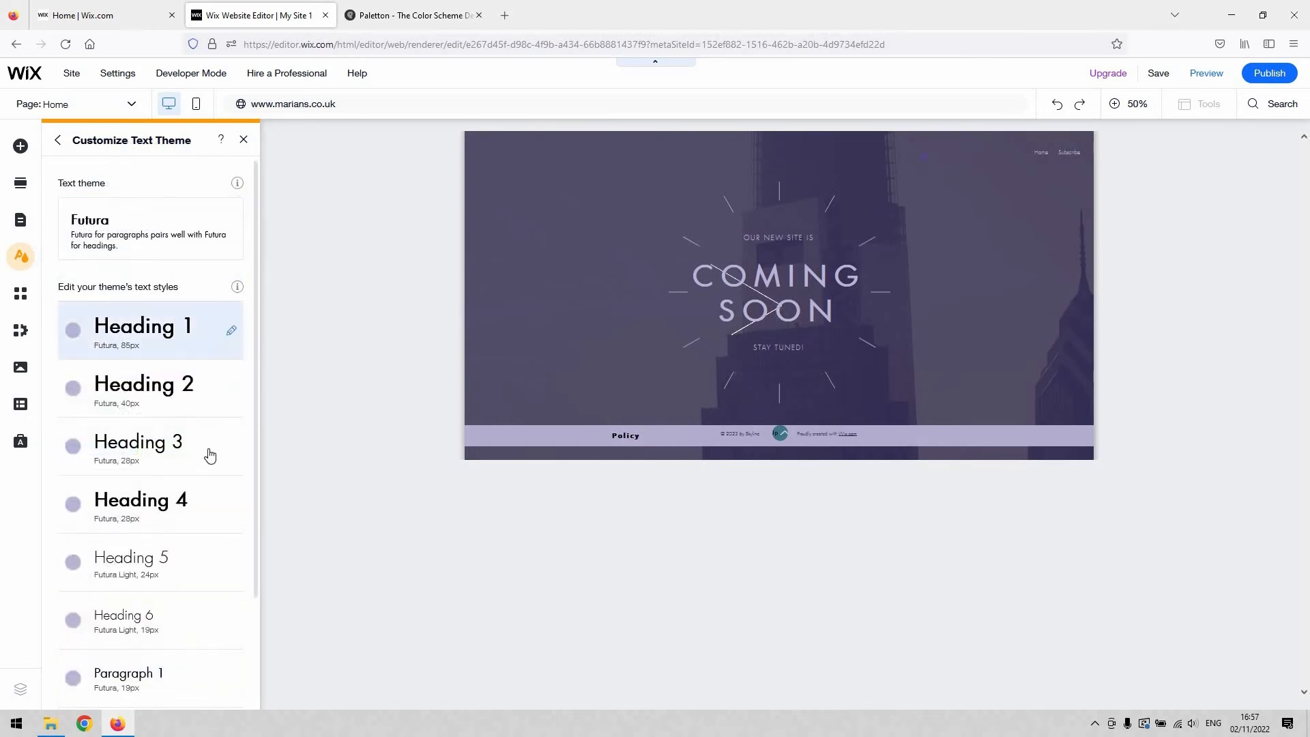
mouse_move(151, 246)
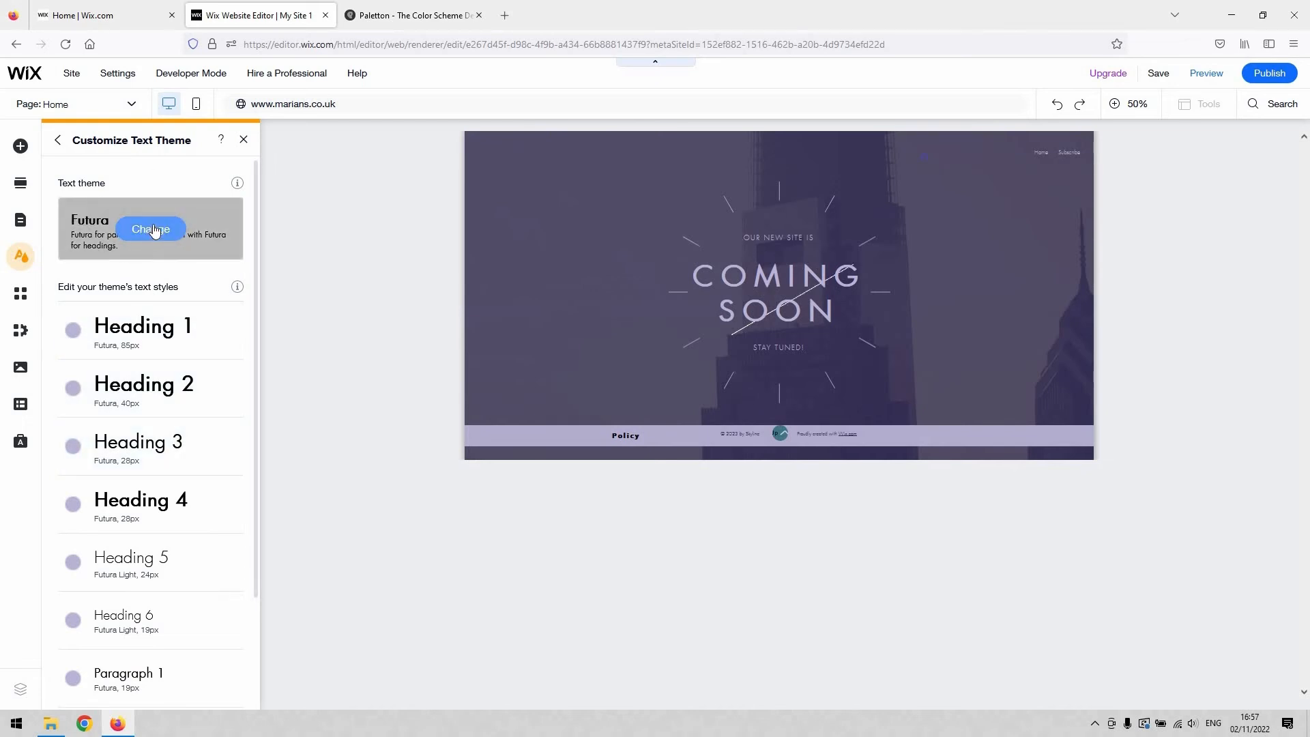
click(154, 230)
scroll(170, 368, down, 1)
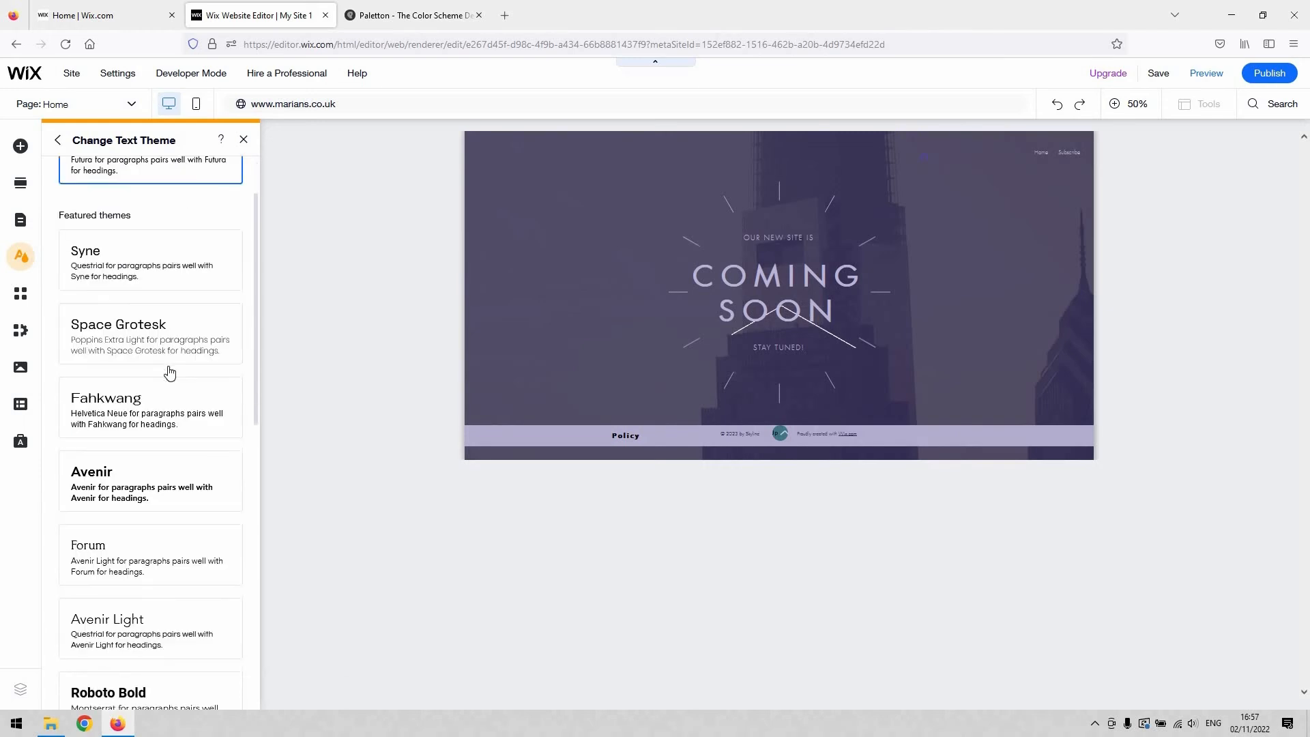
scroll(170, 371, down, 5)
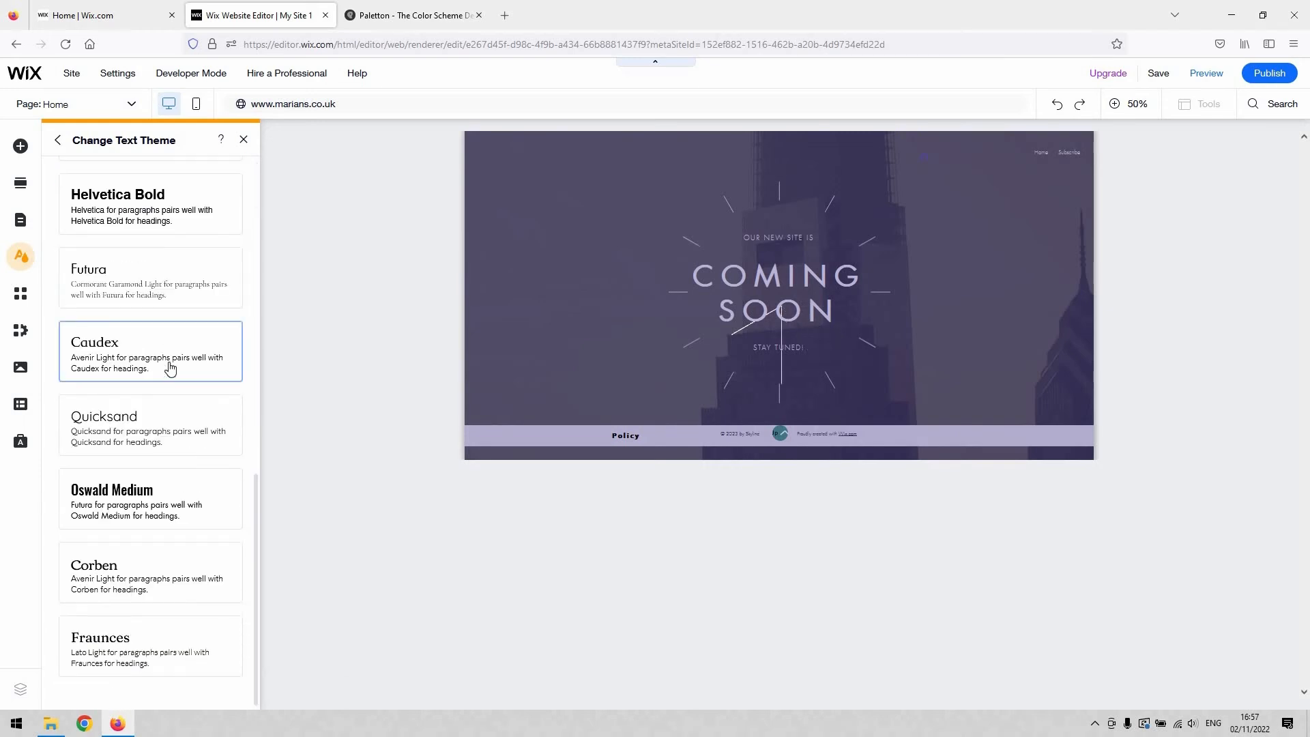
scroll(140, 545, up, 6)
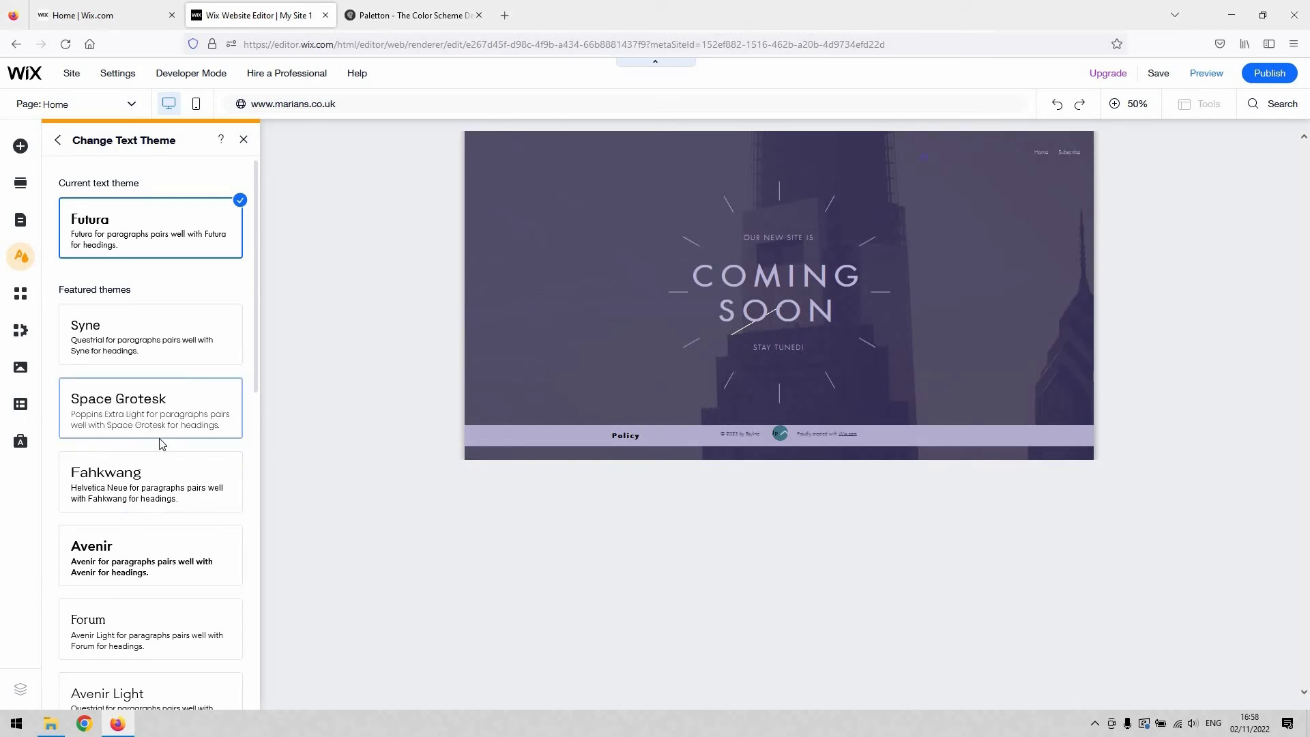
scroll(160, 440, down, 2)
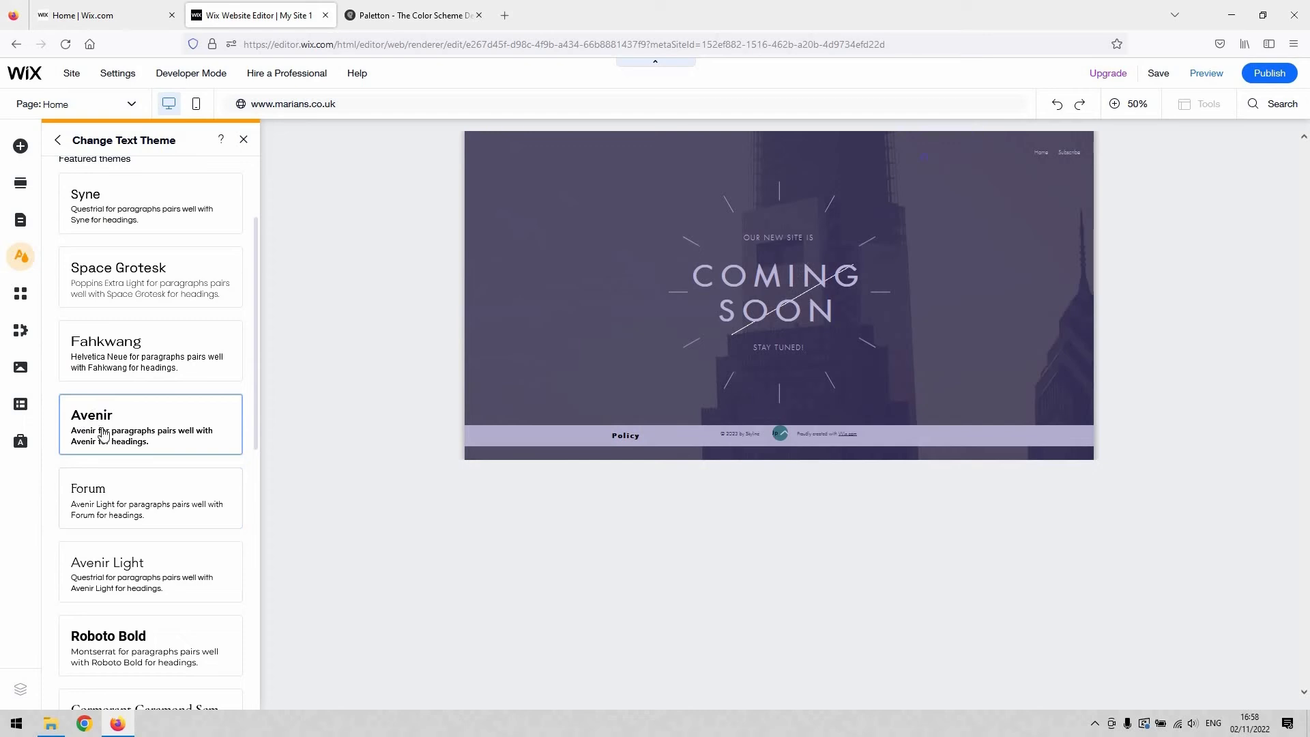
scroll(157, 342, up, 2)
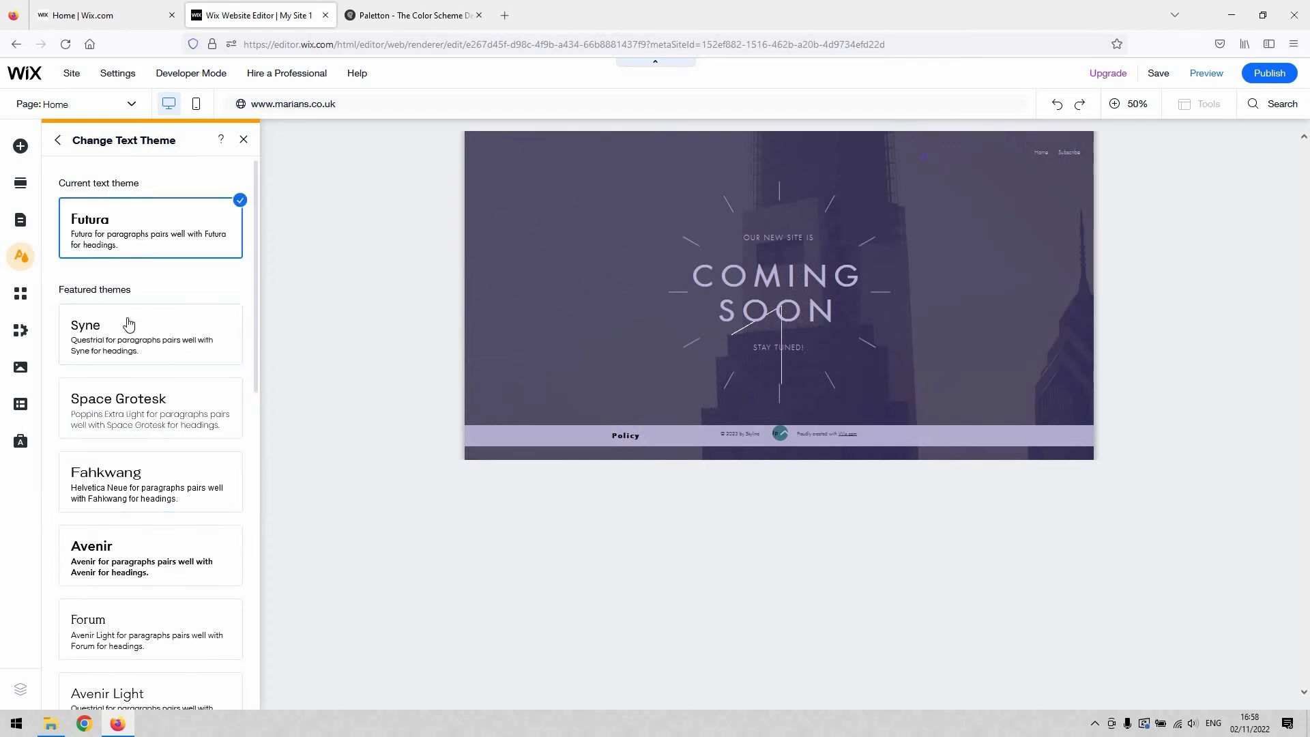
click(58, 141)
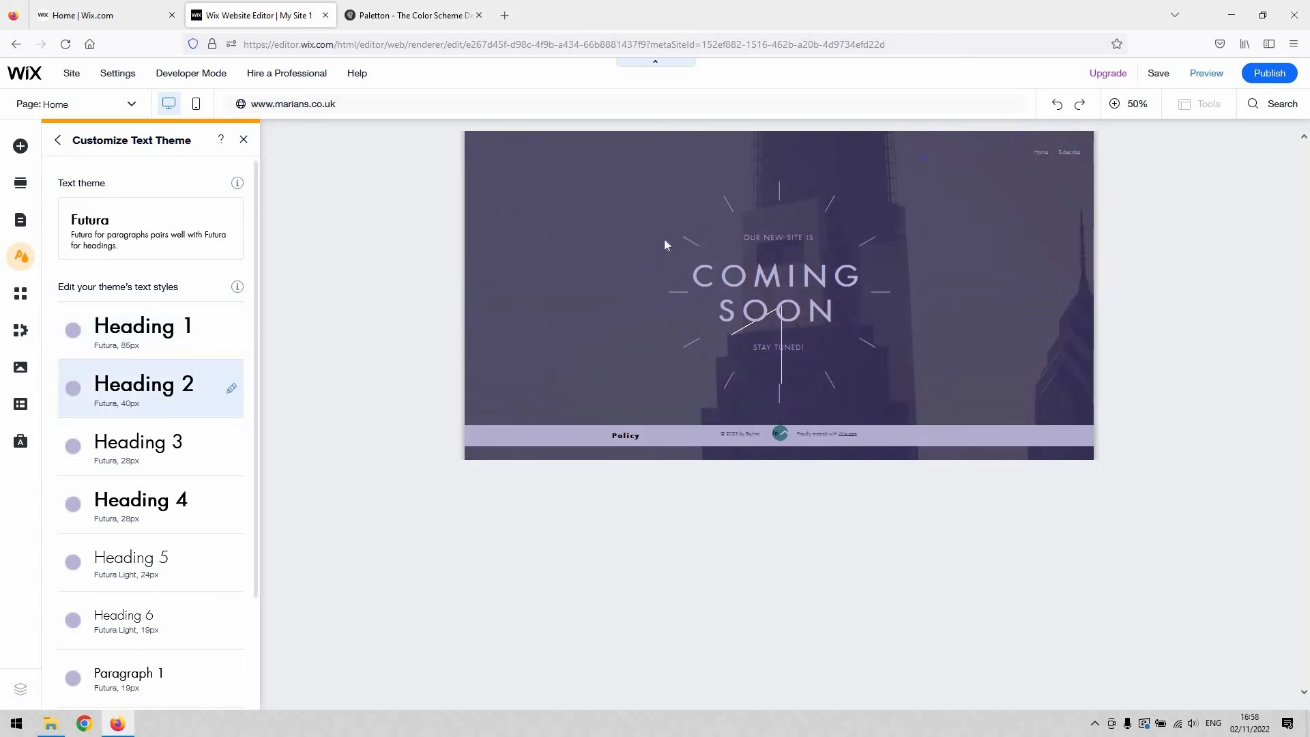
Step: Edit the Heading 1 text style, setting its character spacing to 0.1, and apply the change
click(240, 343)
click(415, 374)
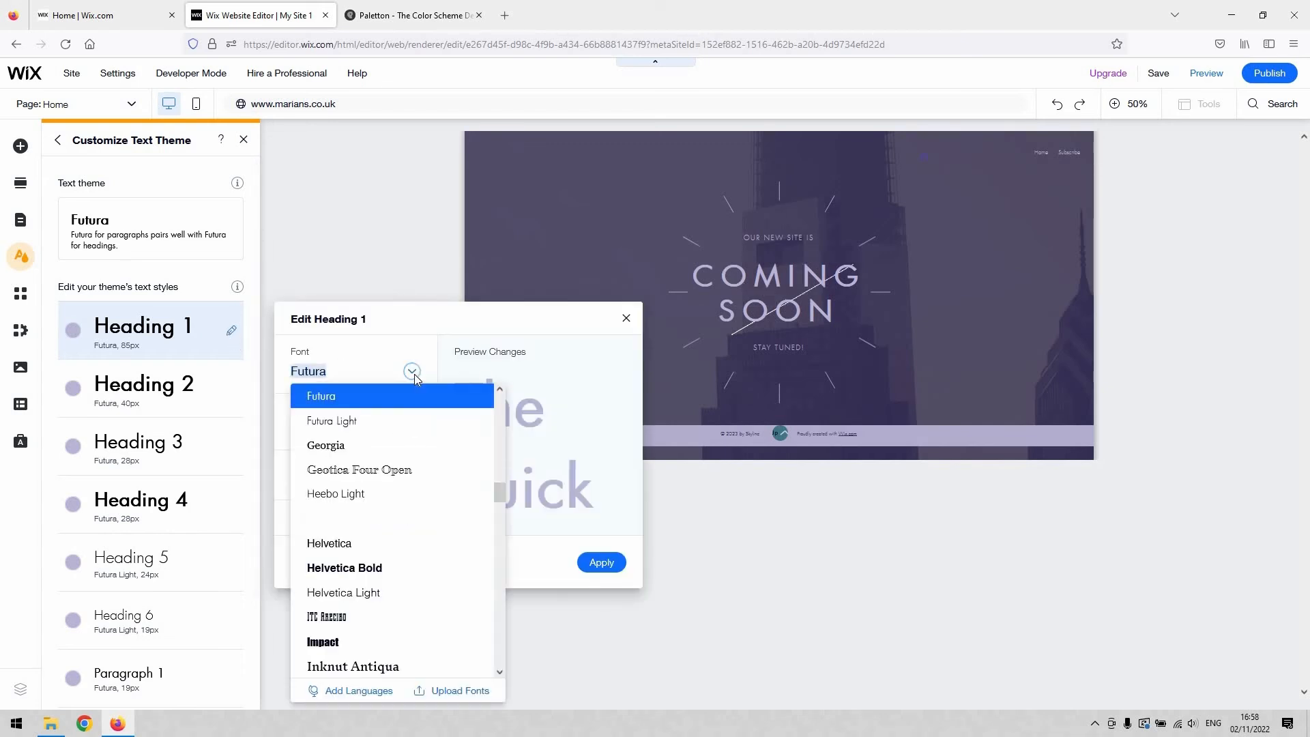
click(286, 423)
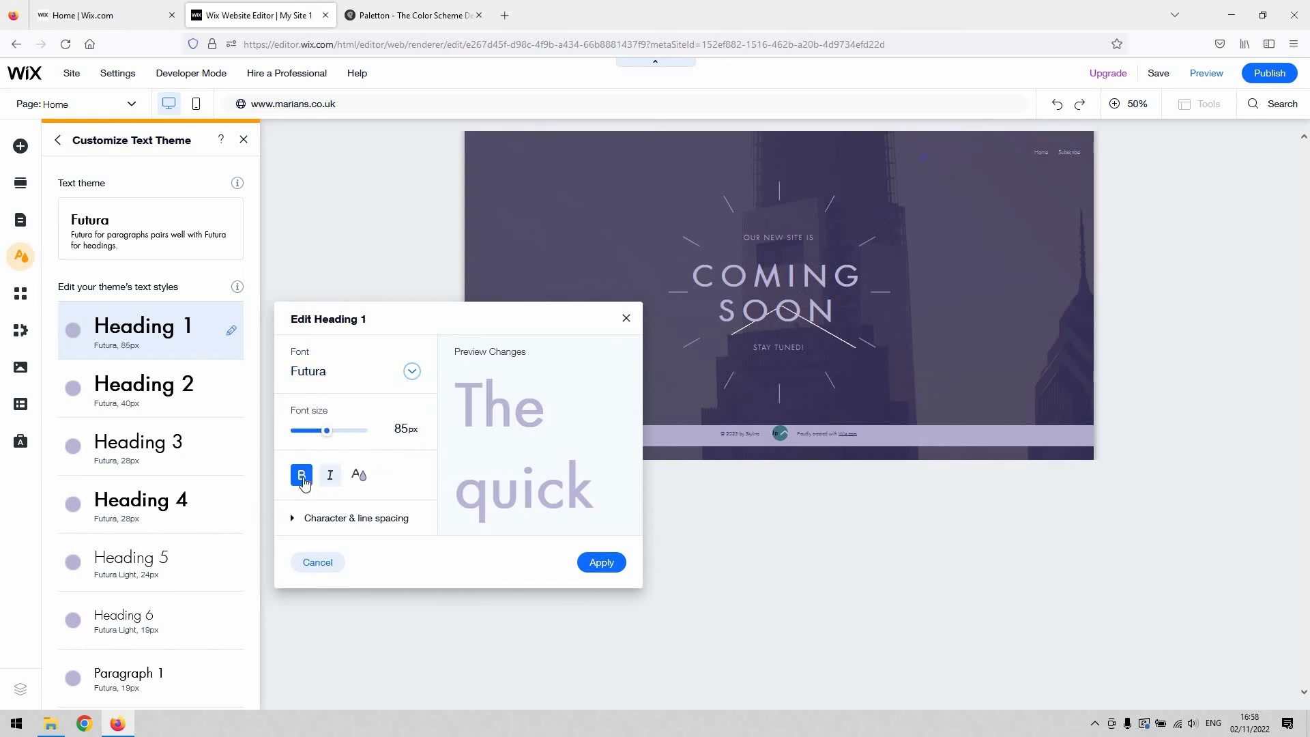
click(362, 519)
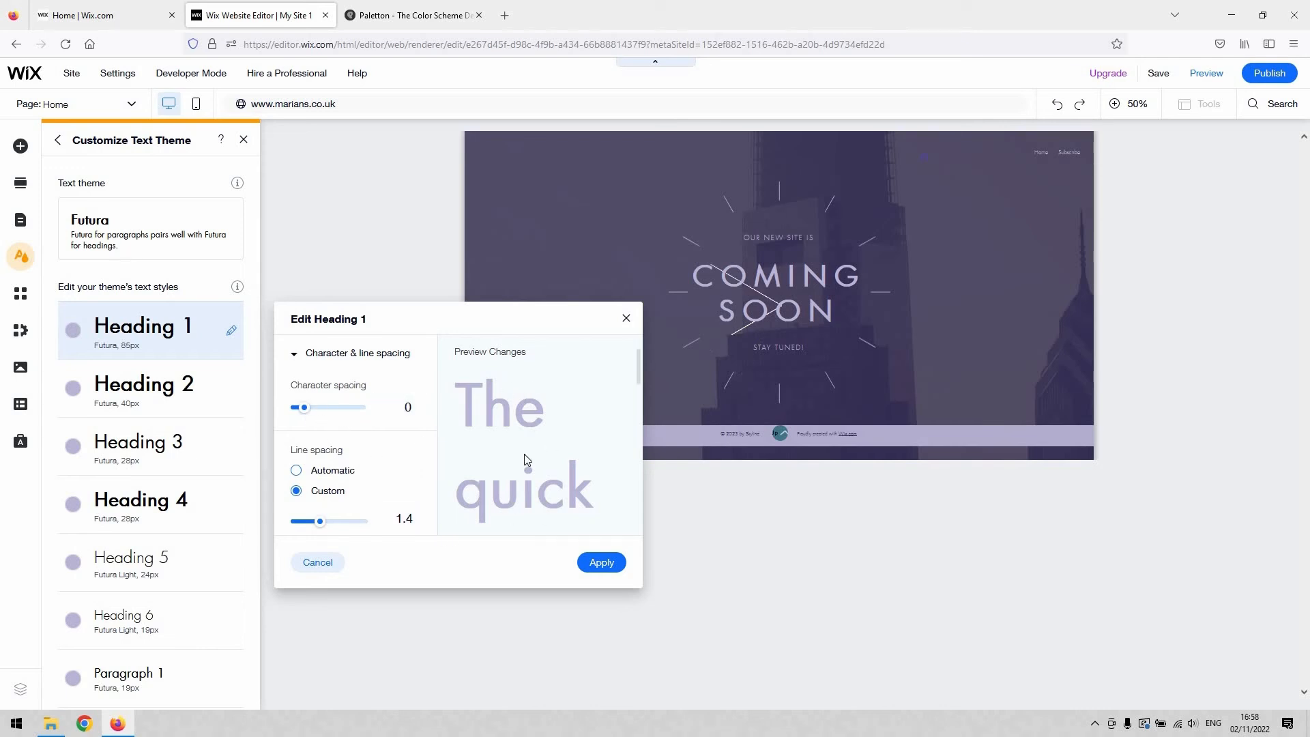
mouse_move(305, 408)
mouse_down()
mouse_move(323, 409)
mouse_move(313, 408)
mouse_up()
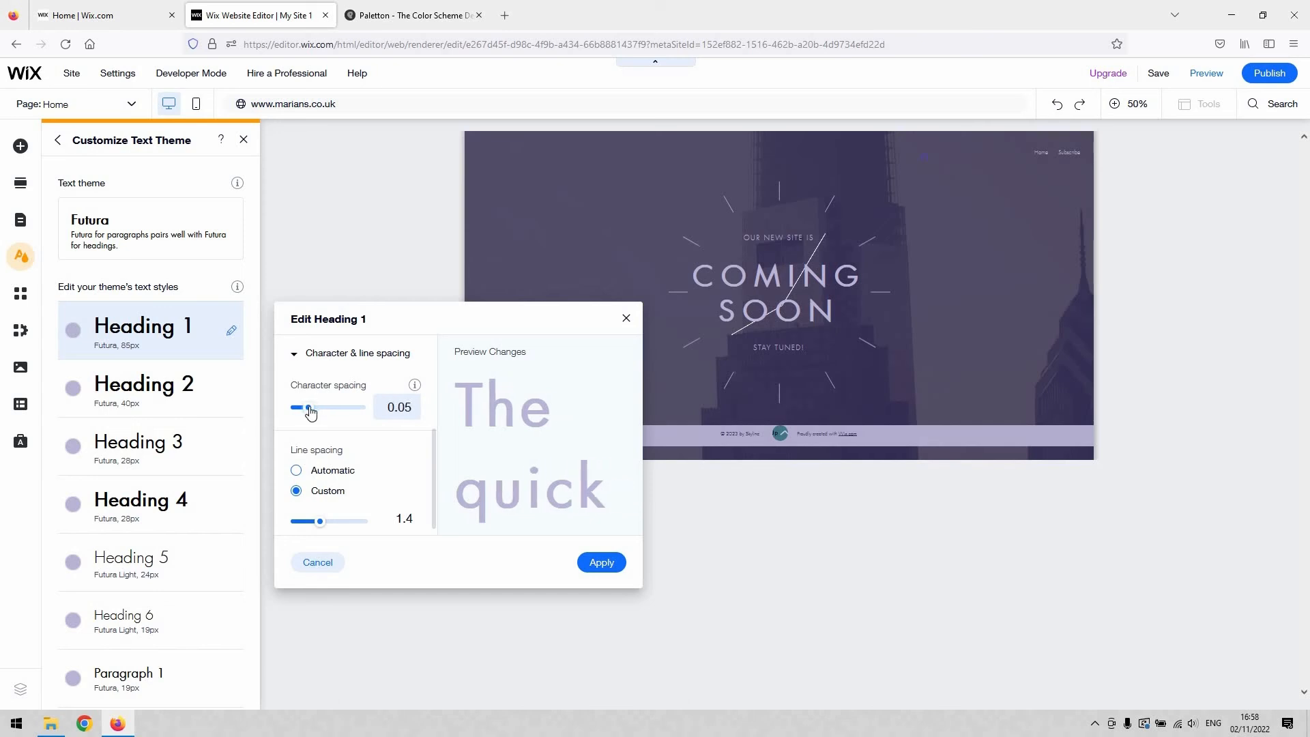
click(601, 563)
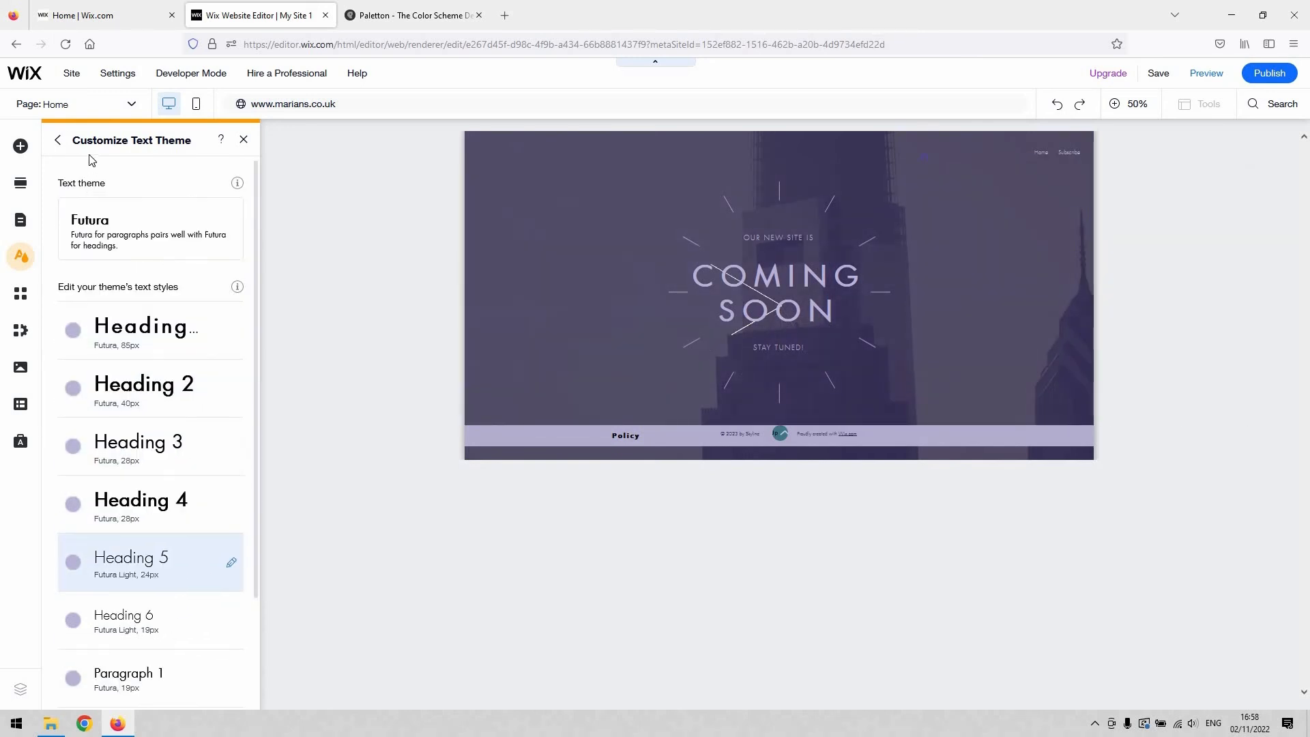
Step: Try the featured themes Retro vibrant, Energetic, Eclectic and Dynamic on the site and switch back to the Site theme
click(58, 140)
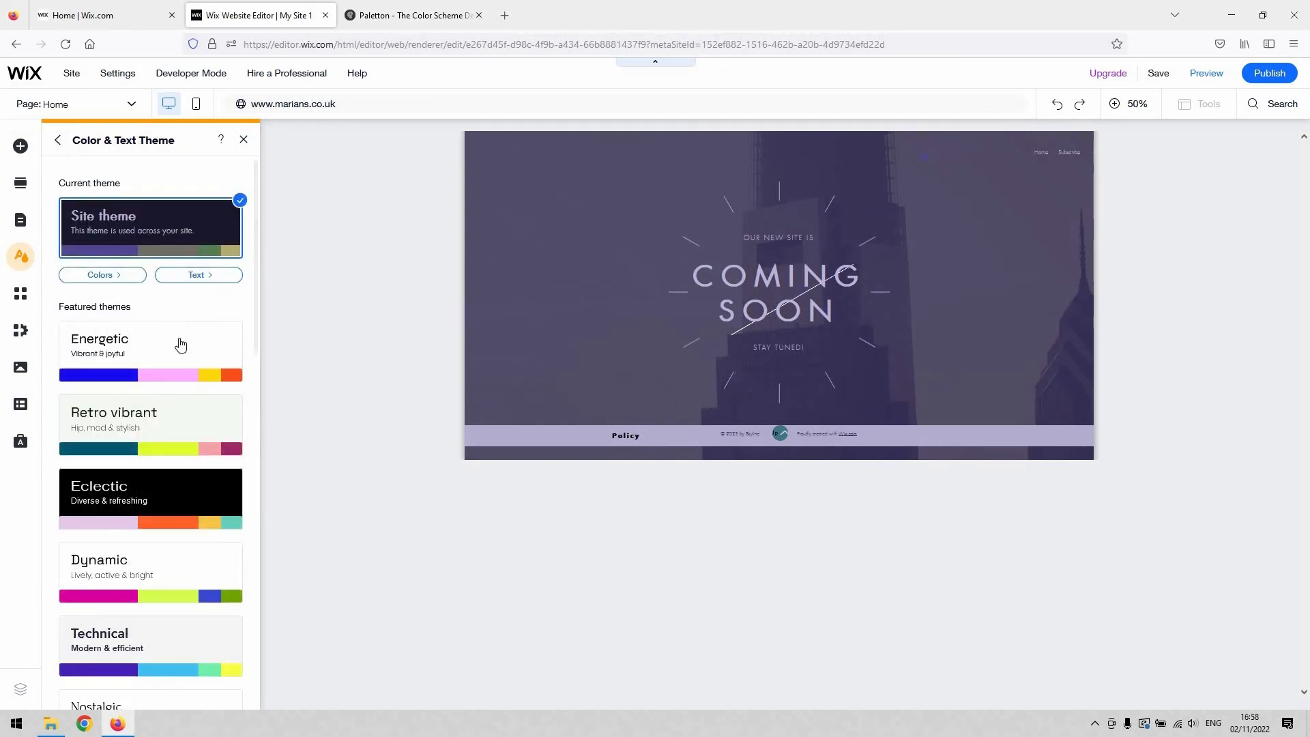
click(180, 443)
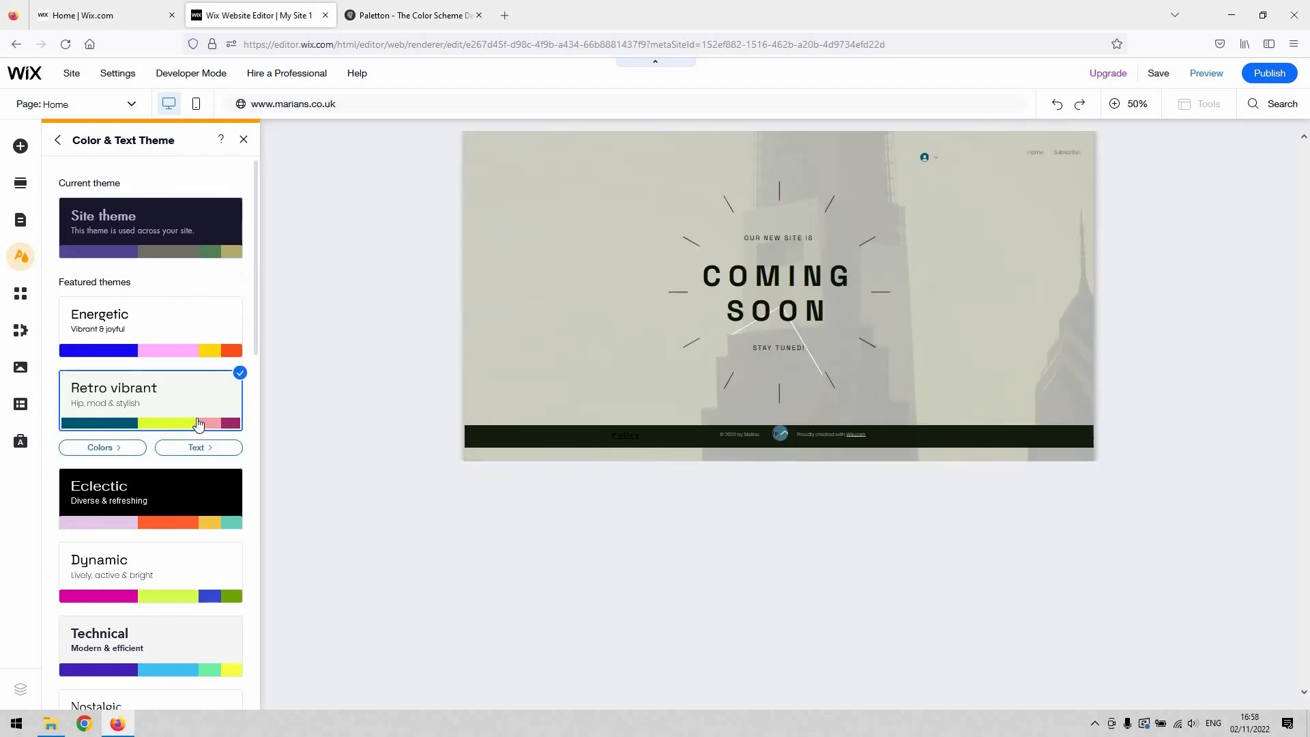
click(146, 345)
click(170, 502)
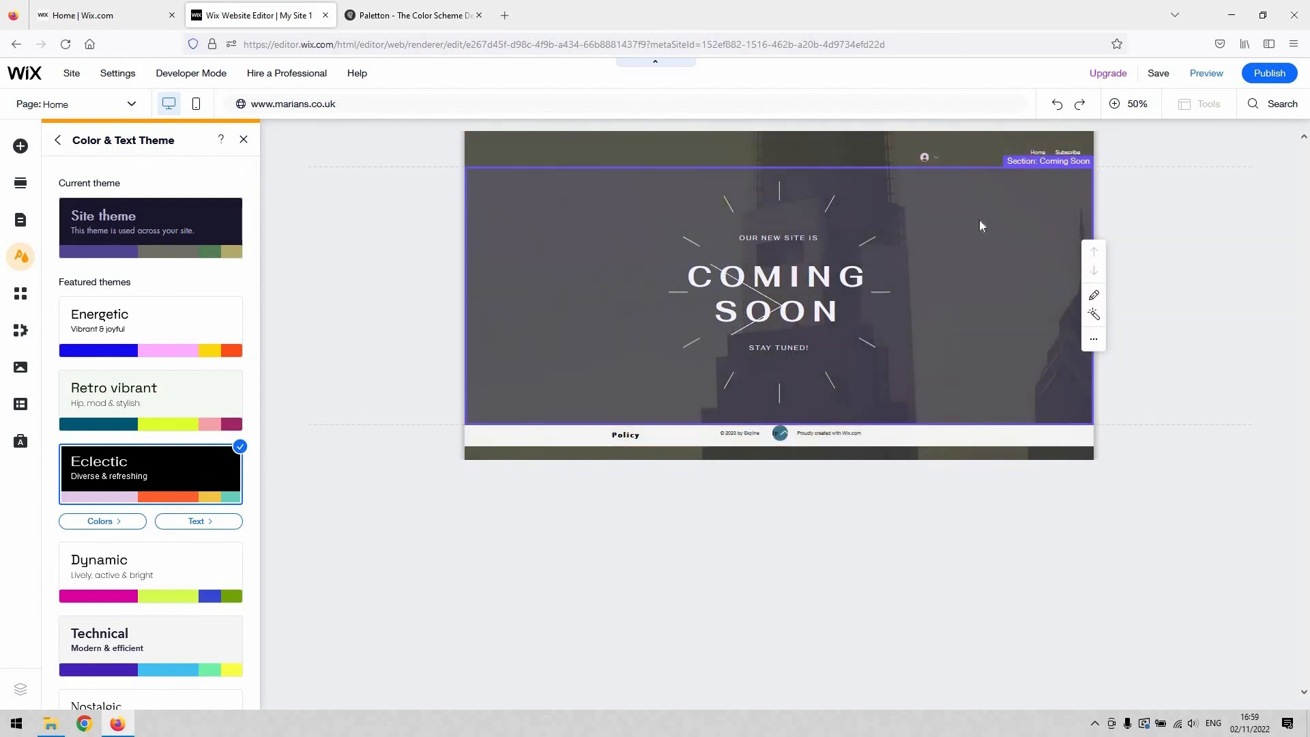
click(176, 568)
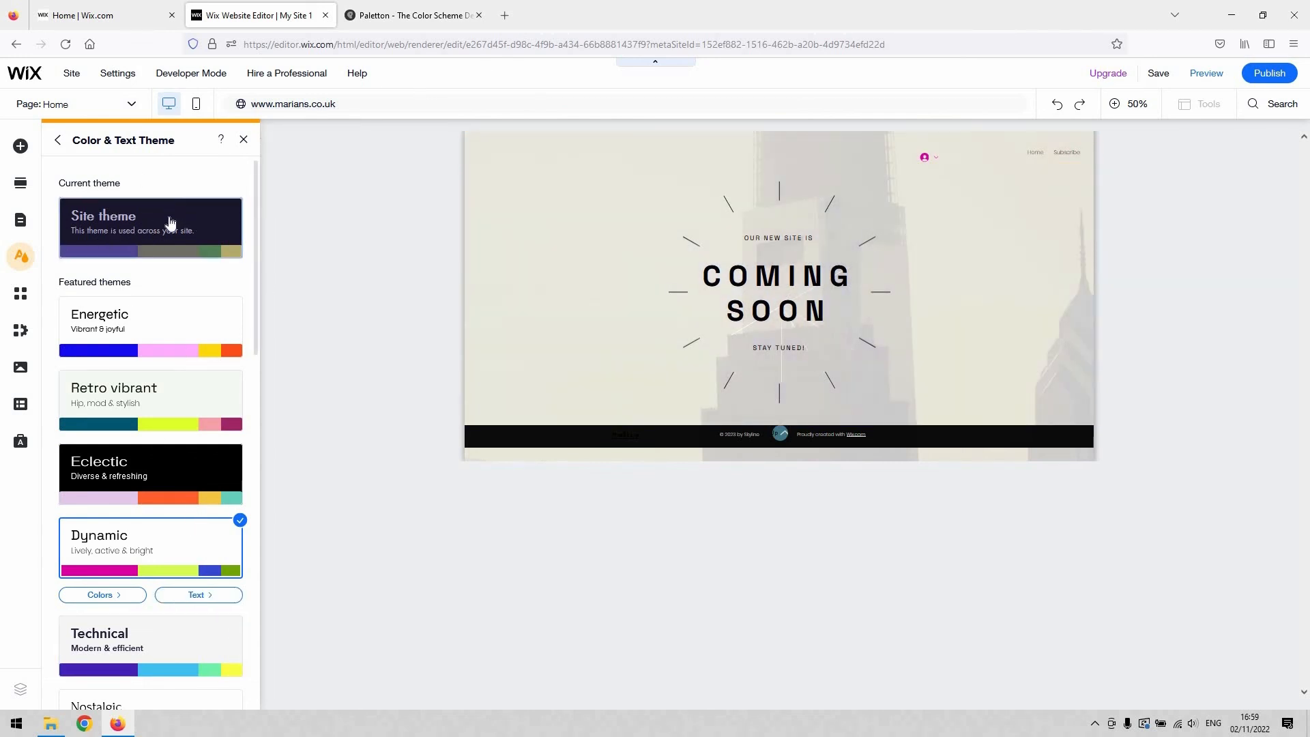
click(227, 200)
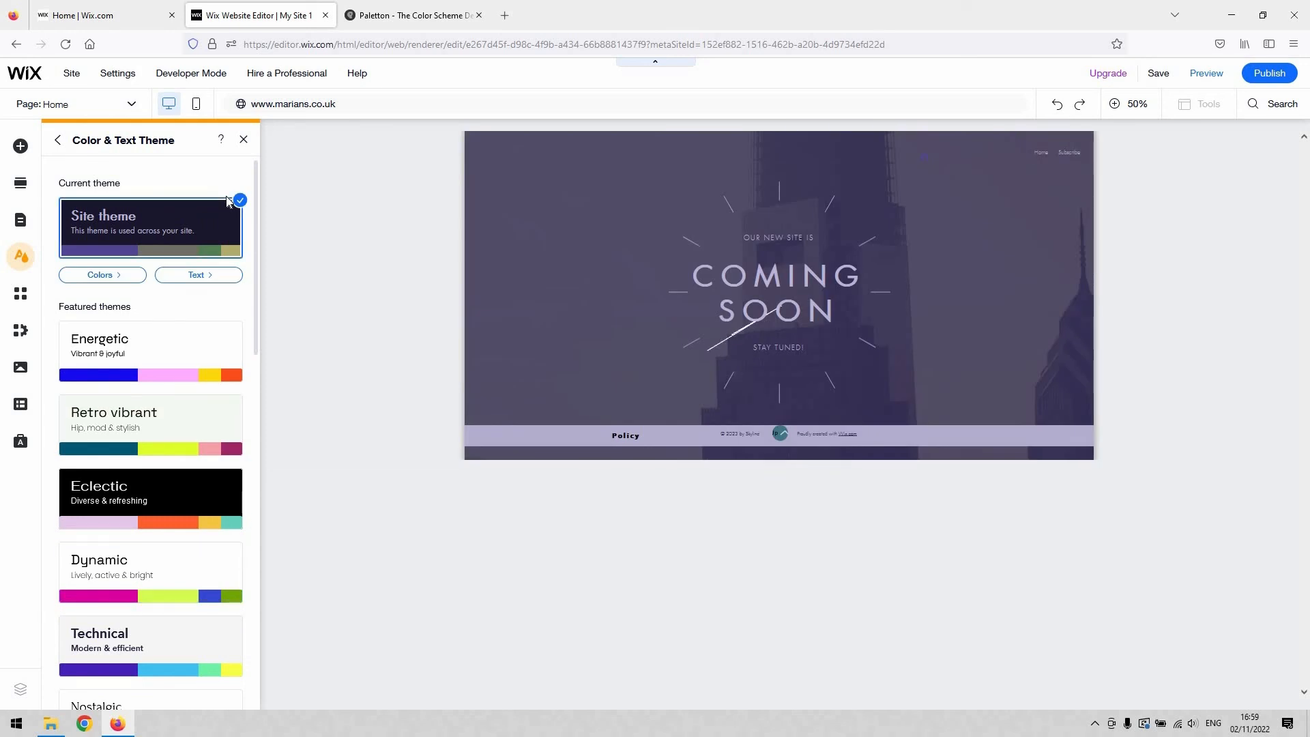